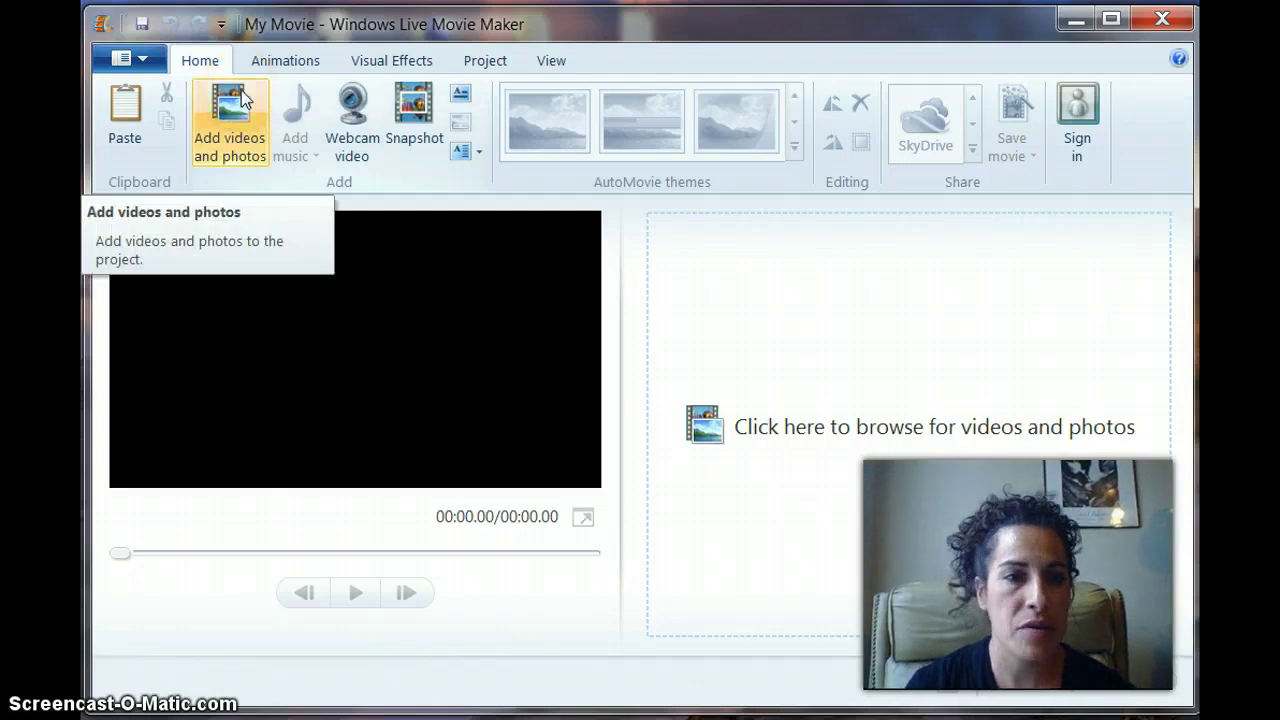
- Add photo 300, the dinosaur skull, to the project as a seven-second clip
{"action": "left_click", "coordinate": [207, 140]}
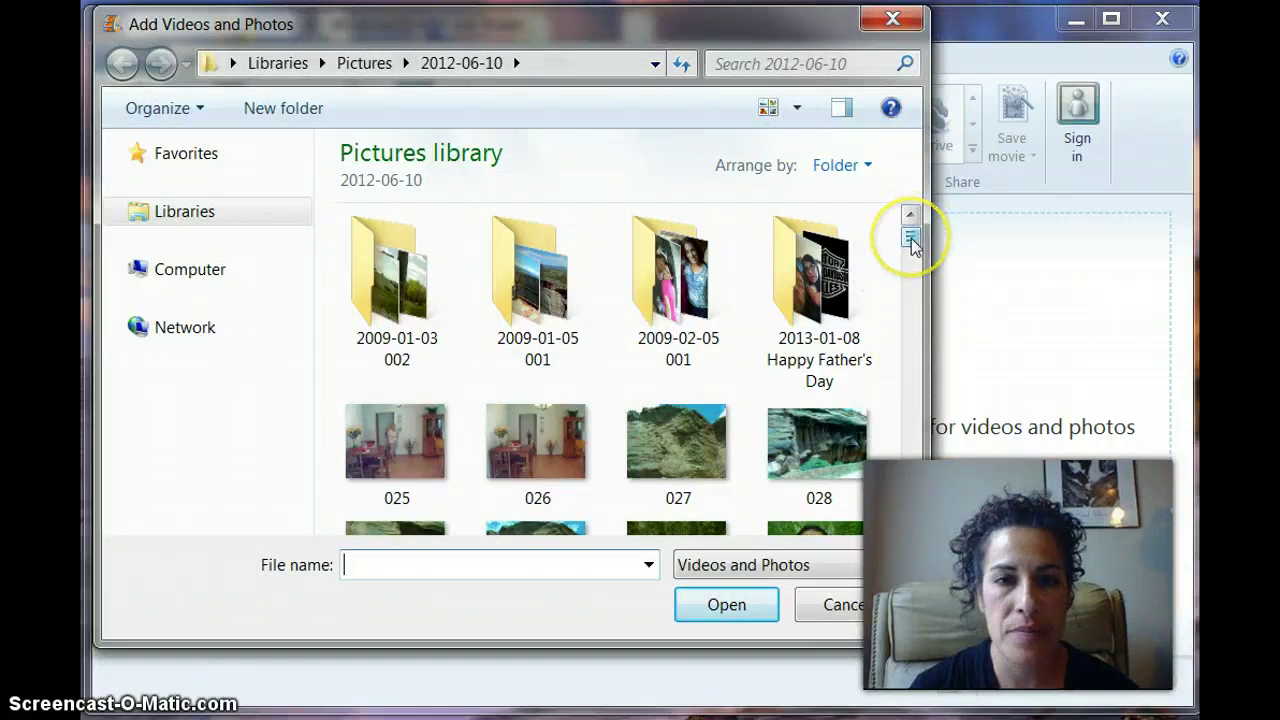
{"action": "left_click_drag", "start_coordinate": [911, 245], "coordinate": [913, 397]}
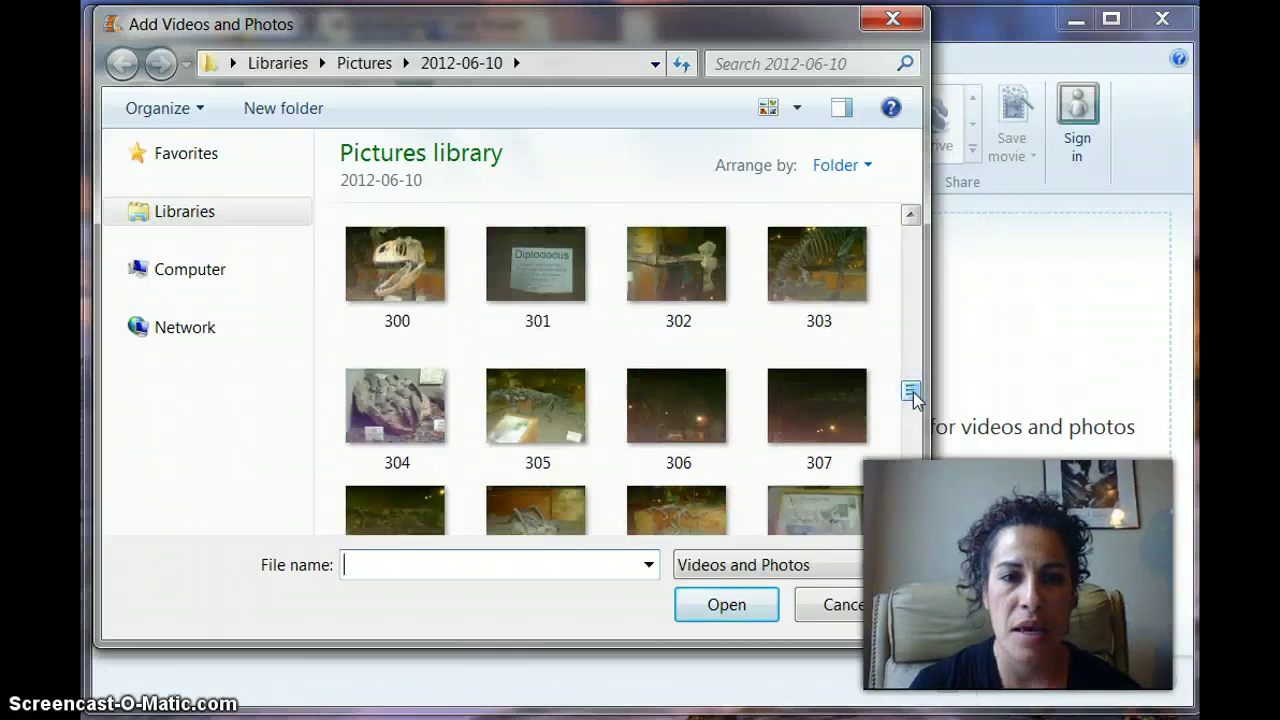
{"action": "left_click", "coordinate": [384, 289]}
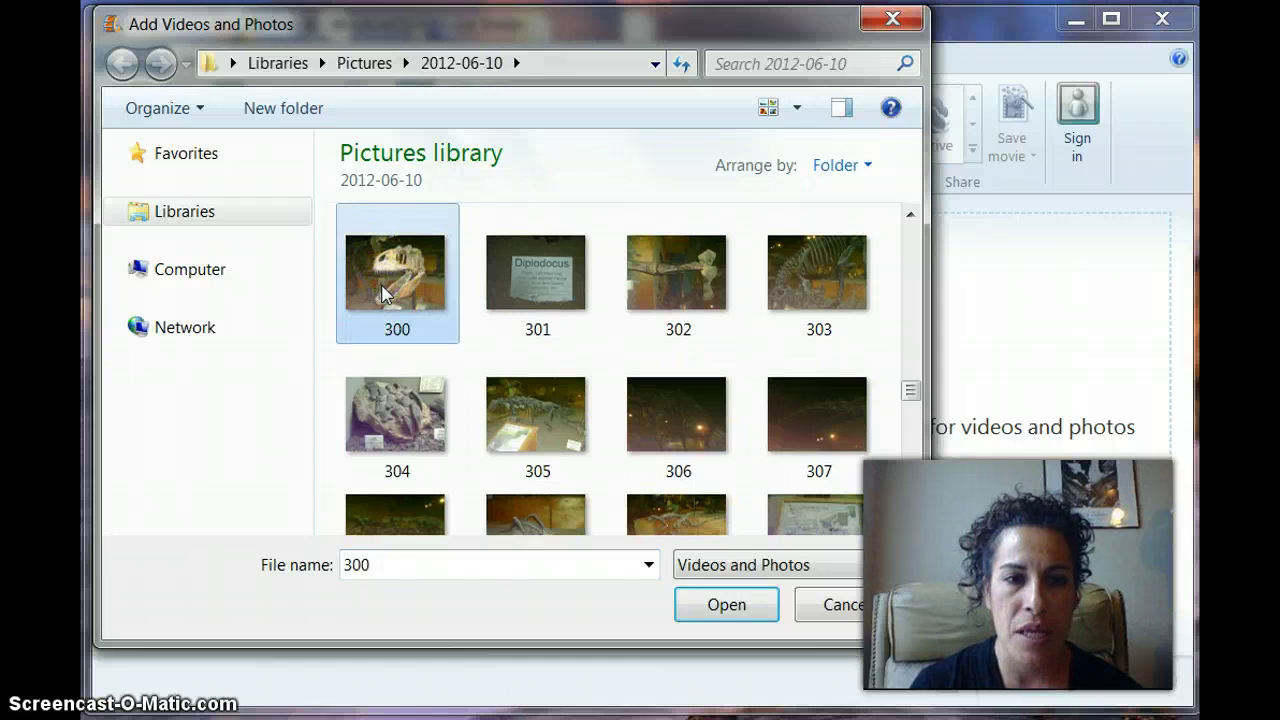
{"action": "left_click", "coordinate": [712, 607]}
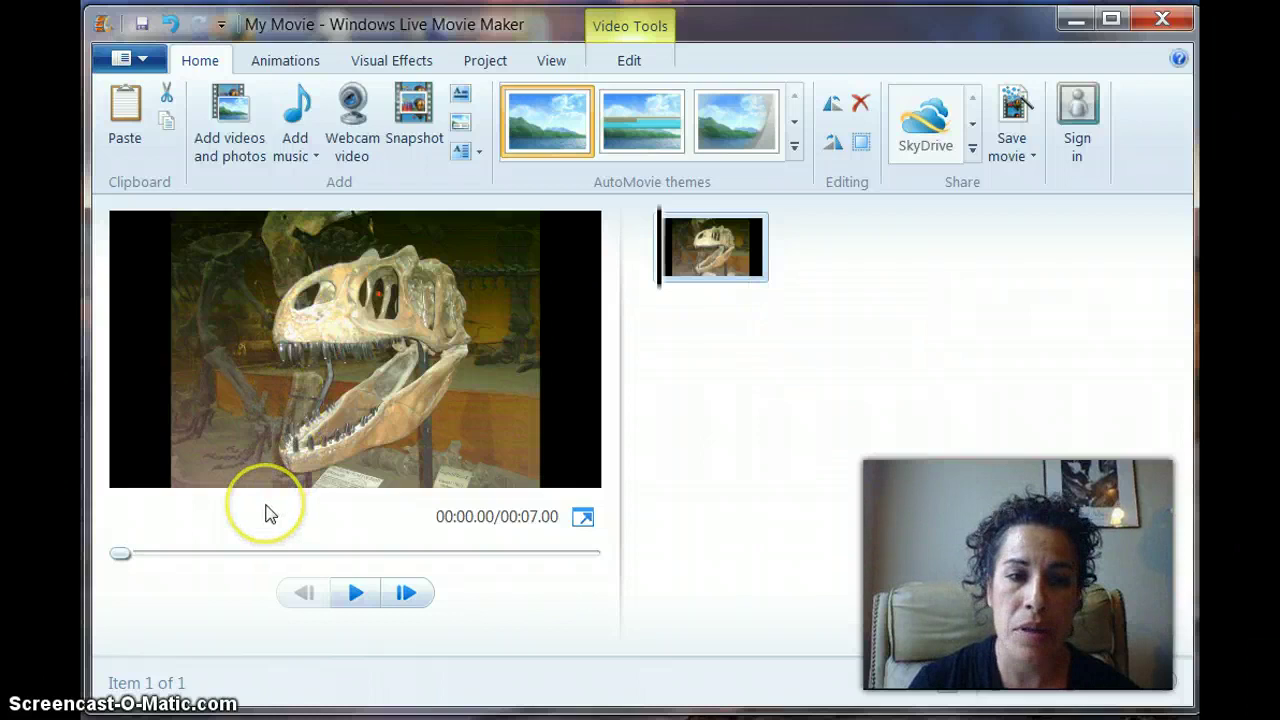
- Preview the seven-second skull clip, then bring up the photo browser for more pictures
{"action": "left_click", "coordinate": [358, 600]}
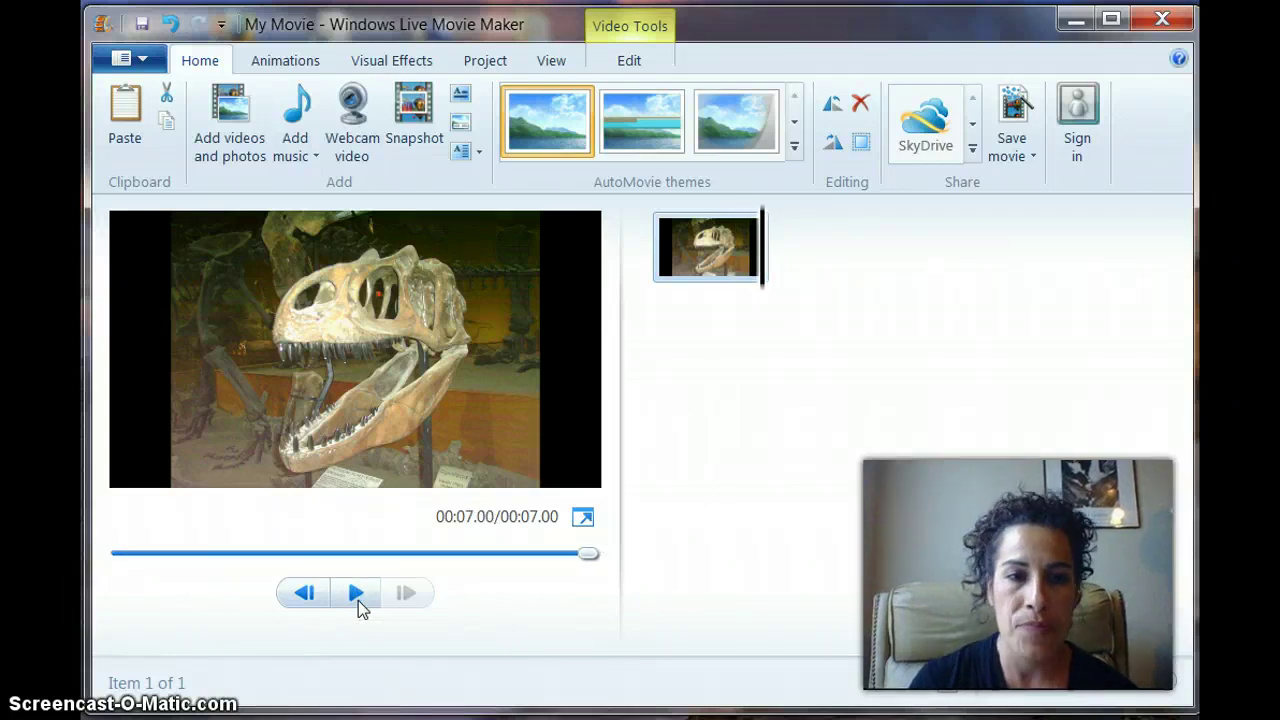
{"action": "left_click", "coordinate": [226, 118]}
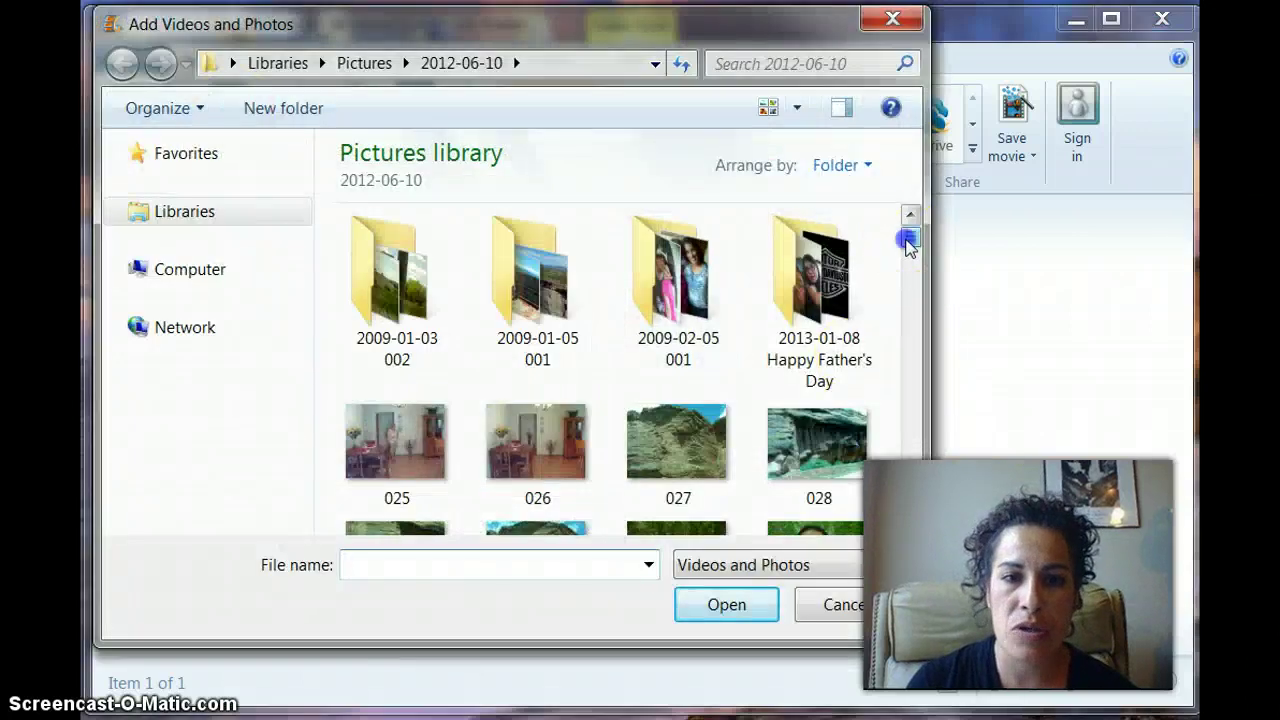
- Add photo 261, the fossil slab, after the skull for a 14-second movie
{"action": "left_click_drag", "start_coordinate": [906, 240], "coordinate": [912, 308]}
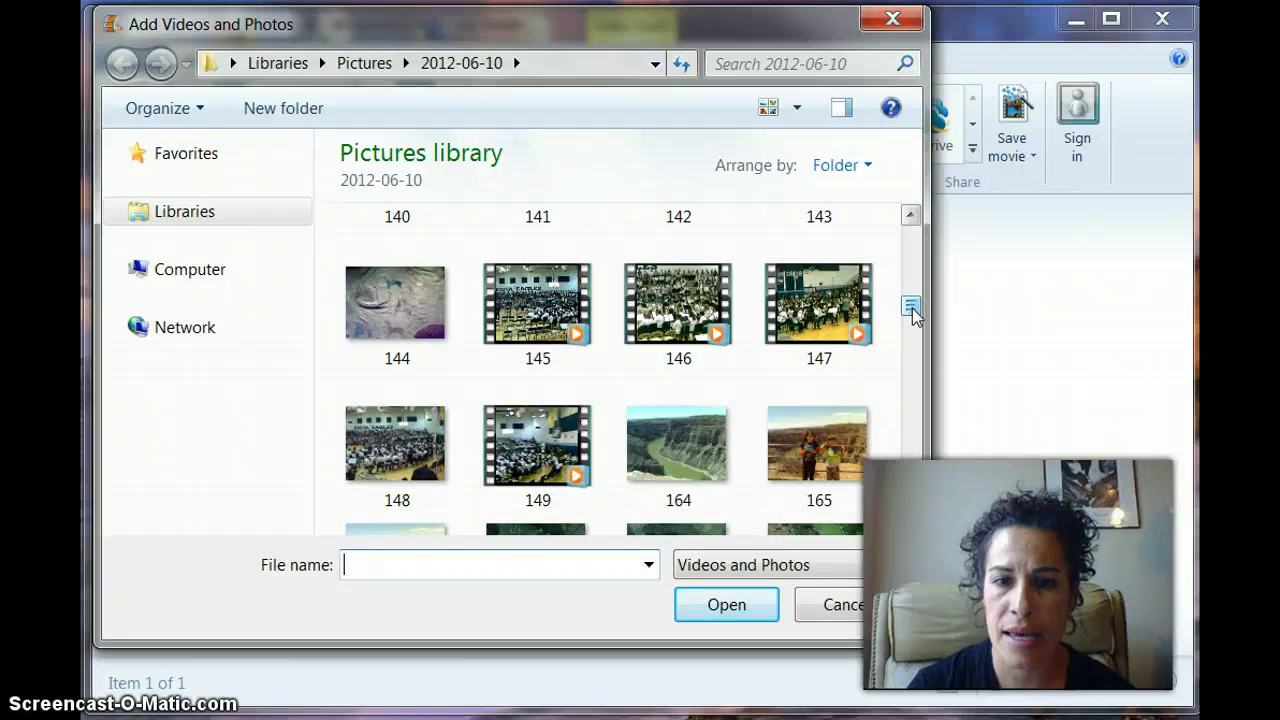
{"action": "left_click", "coordinate": [913, 521]}
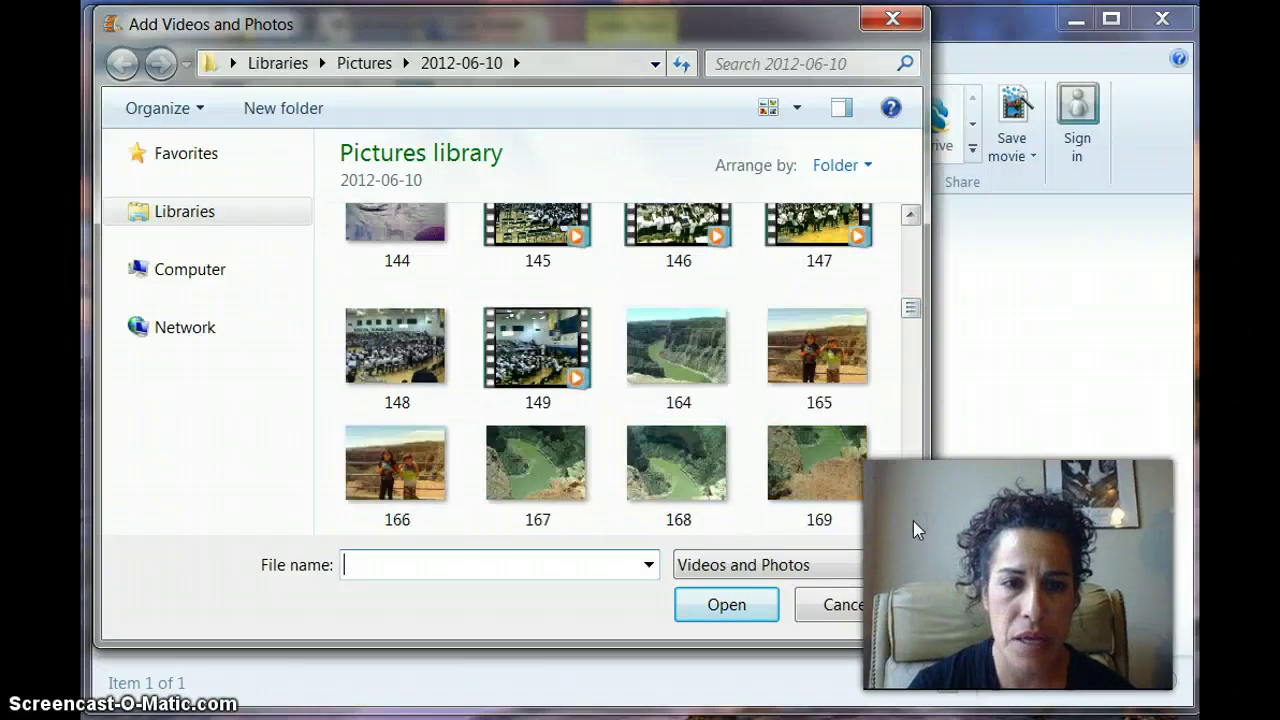
{"action": "left_click", "coordinate": [913, 521]}
{"action": "left_click_drag", "start_coordinate": [913, 521], "coordinate": [913, 521]}
{"action": "left_click", "coordinate": [913, 521]}
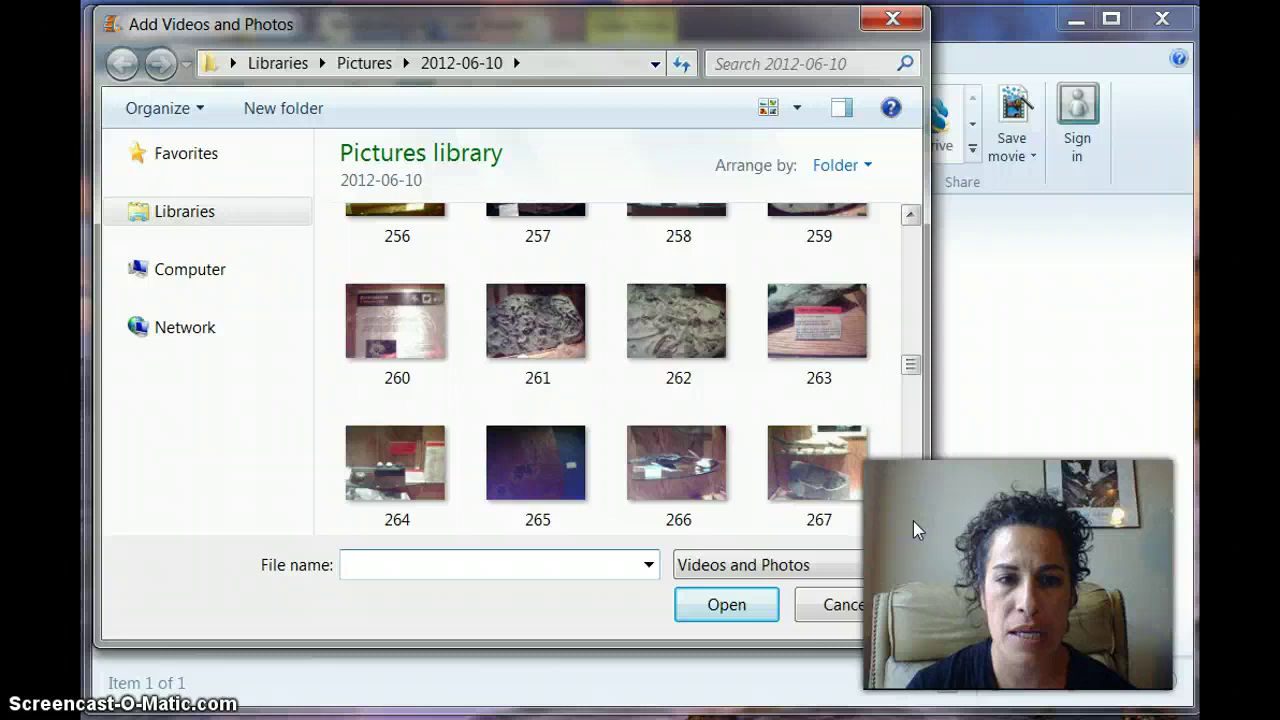
{"action": "left_click", "coordinate": [542, 338]}
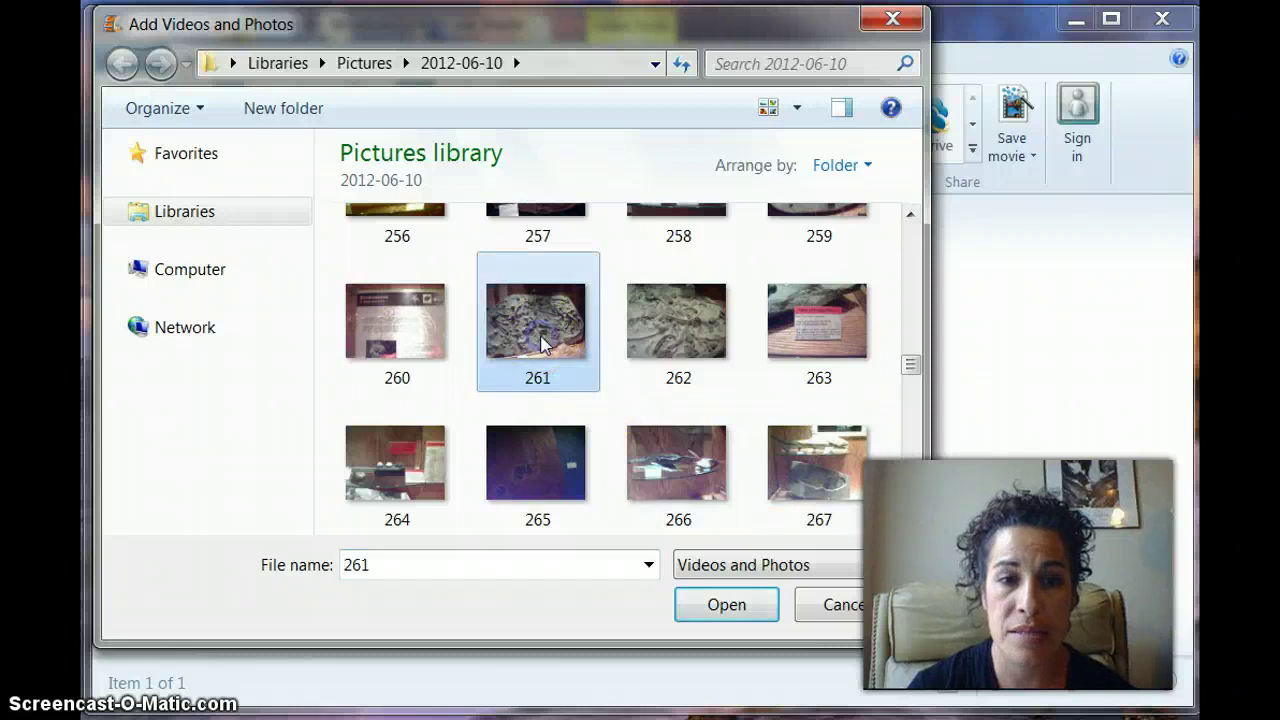
{"action": "left_click", "coordinate": [727, 608]}
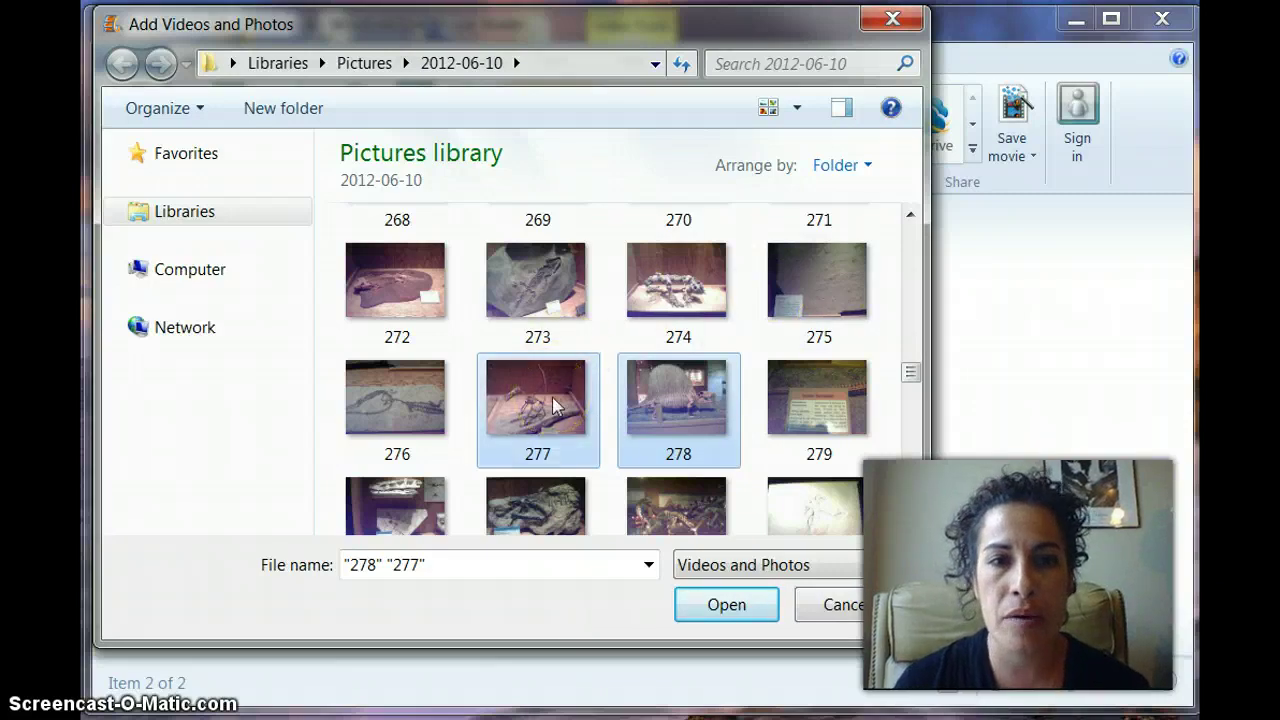
- Add photos 277, 278, 281, 284, 295, 292 and 289, making nine clips totalling 1:03
{"action": "left_click", "coordinate": [911, 523]}
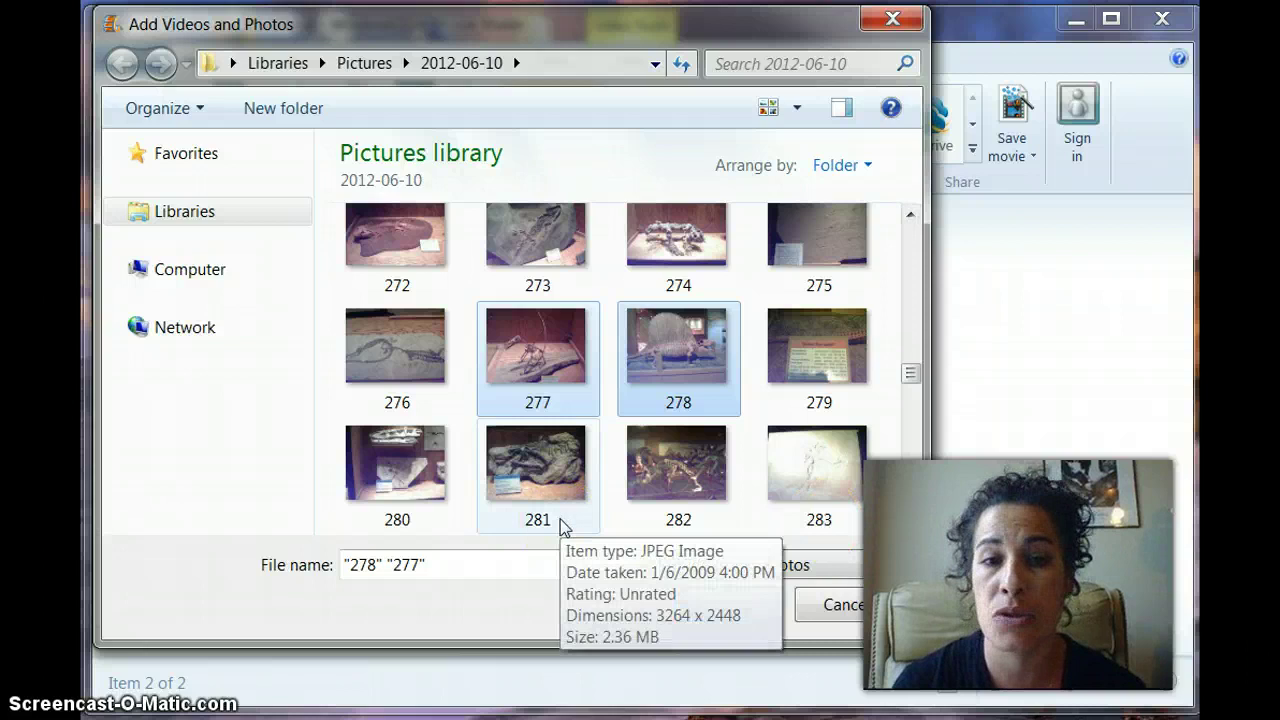
{"action": "left_click", "coordinate": [525, 462], "text": "ctrl"}
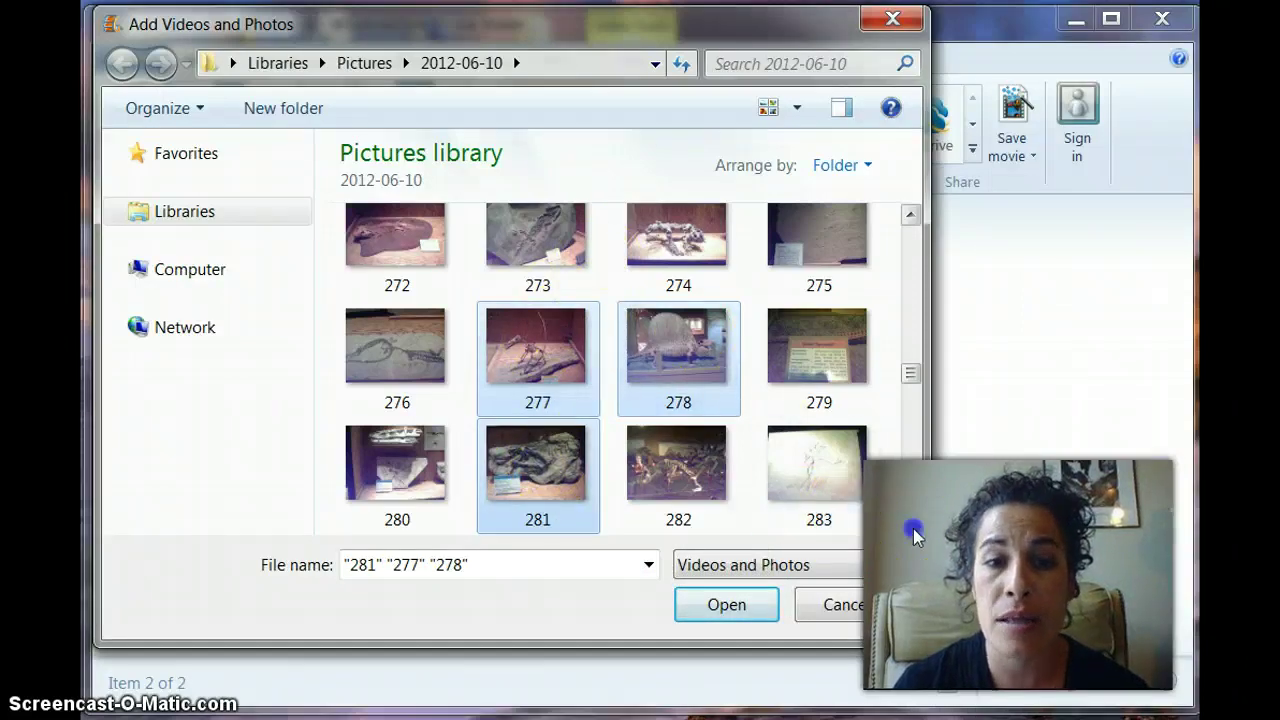
{"action": "scroll", "coordinate": [913, 530], "scroll_direction": "down", "scroll_amount": 1}
{"action": "scroll", "coordinate": [913, 528], "scroll_direction": "down", "scroll_amount": 2}
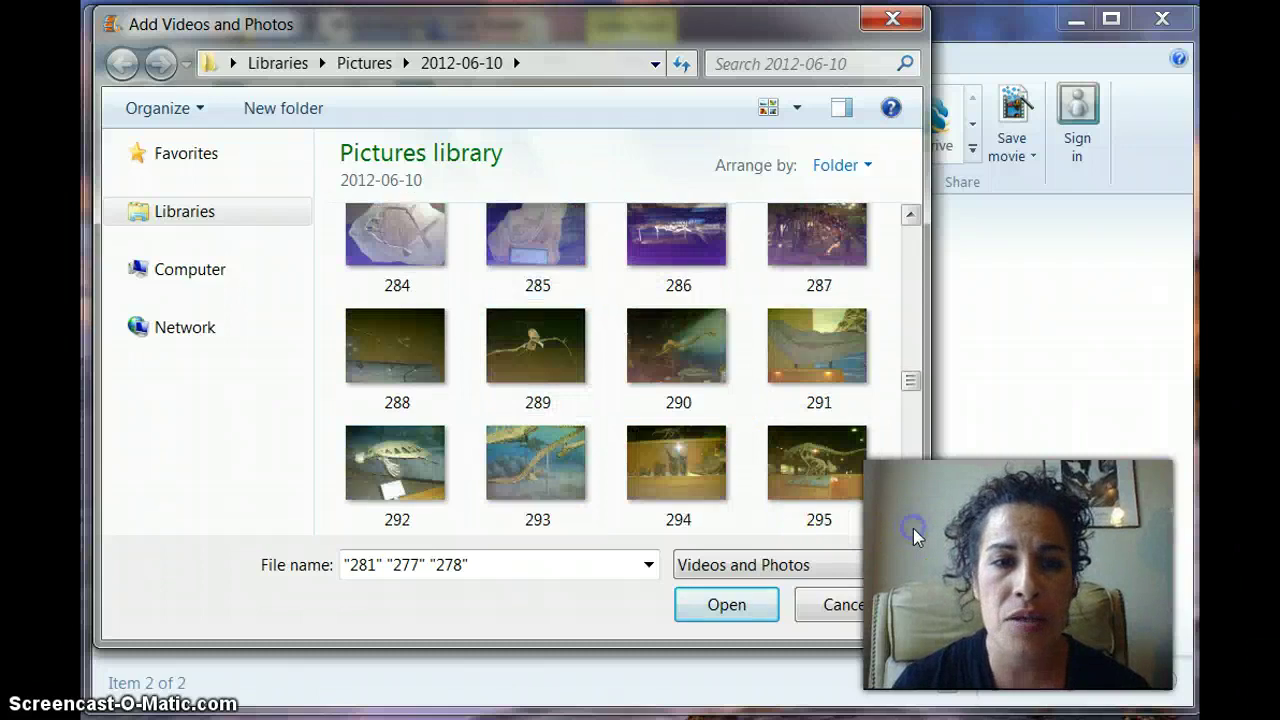
{"action": "left_click", "coordinate": [421, 243], "text": "ctrl"}
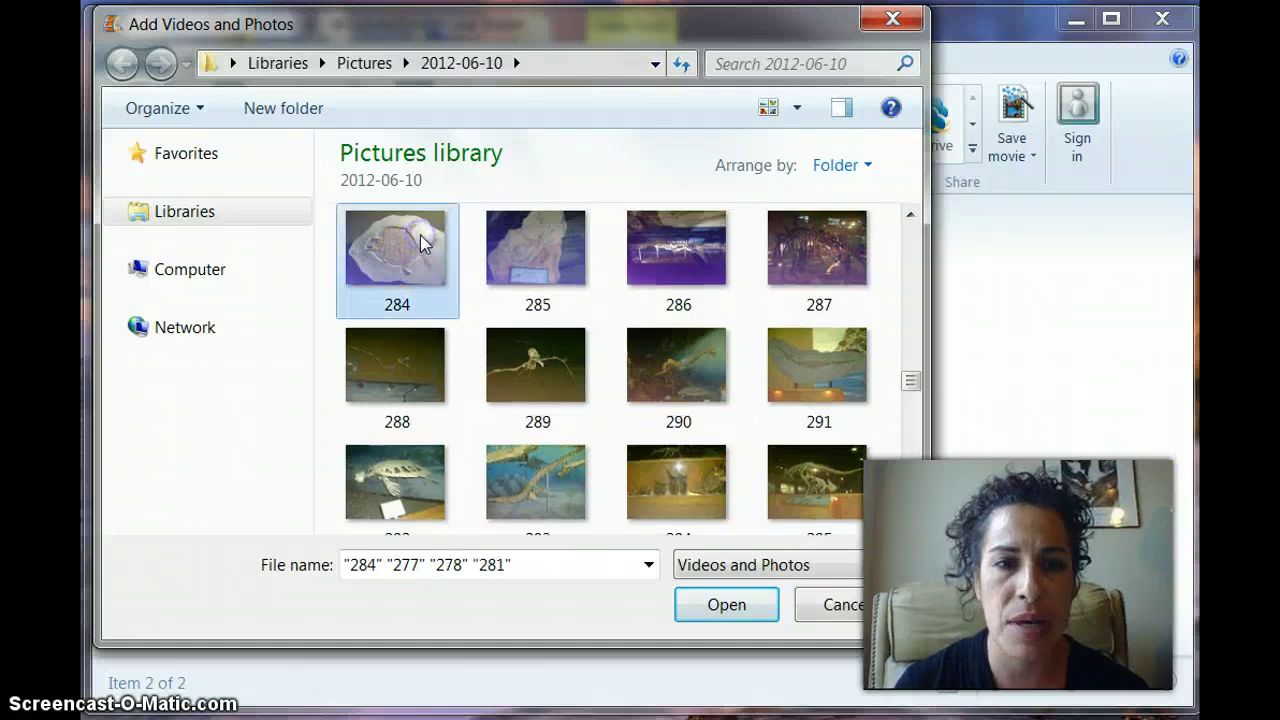
{"action": "left_click", "coordinate": [836, 503], "text": "ctrl"}
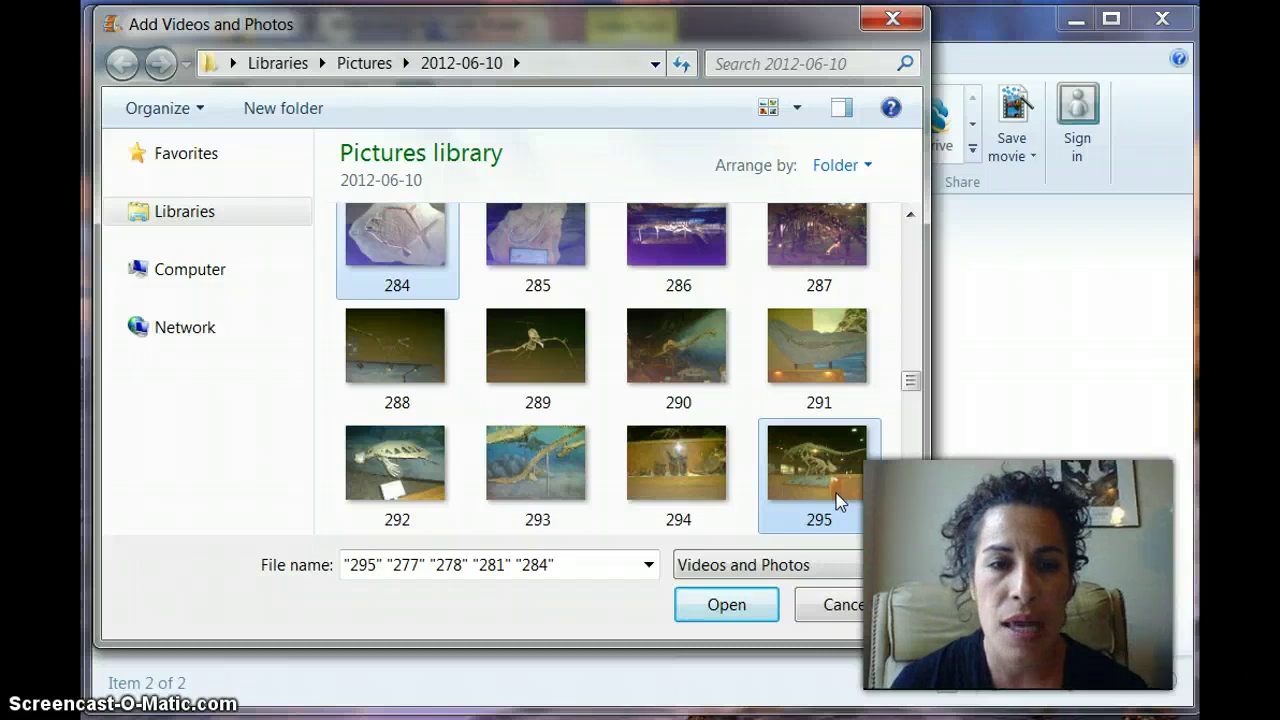
{"action": "left_click", "coordinate": [407, 448], "text": "ctrl"}
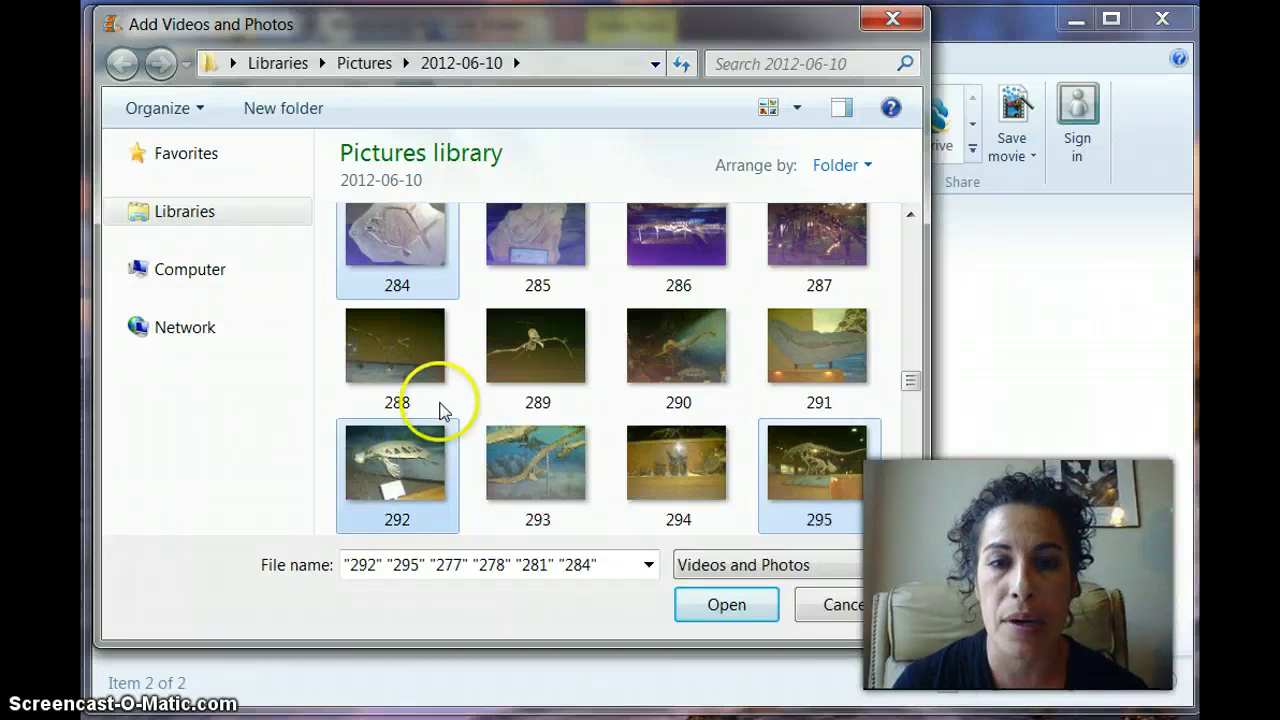
{"action": "left_click", "coordinate": [563, 347], "text": "ctrl"}
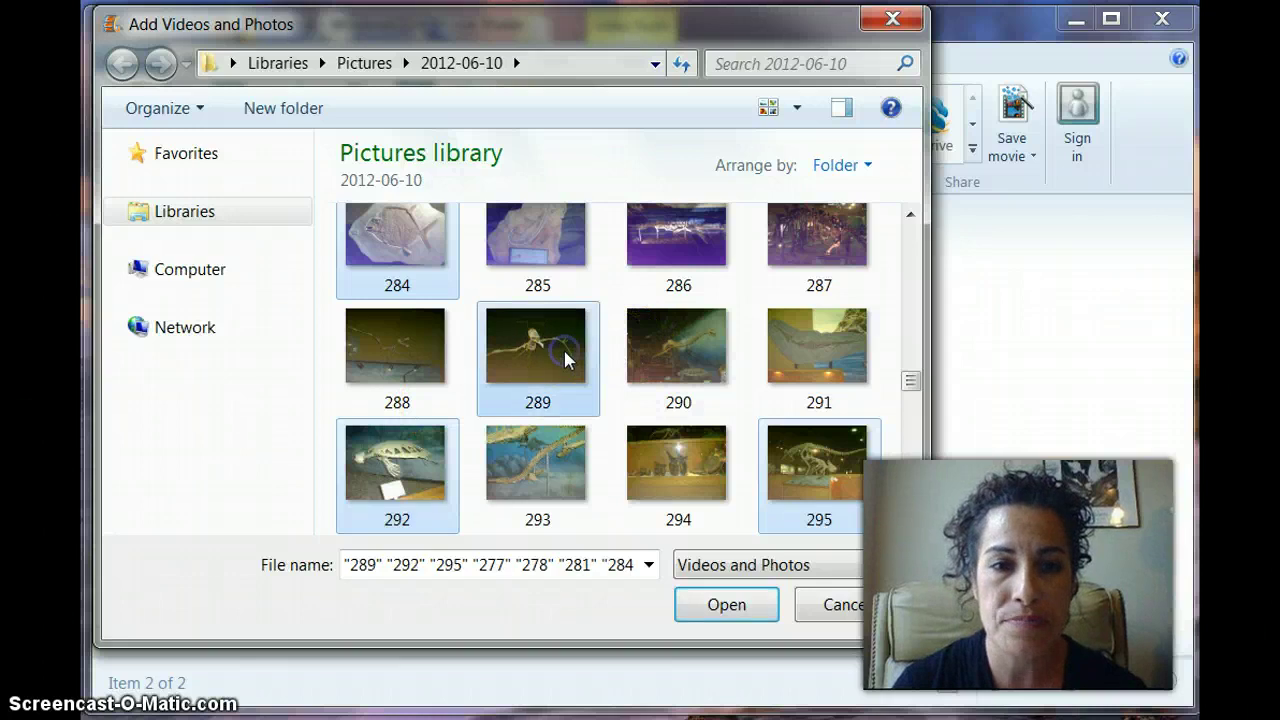
{"action": "left_click", "coordinate": [716, 606]}
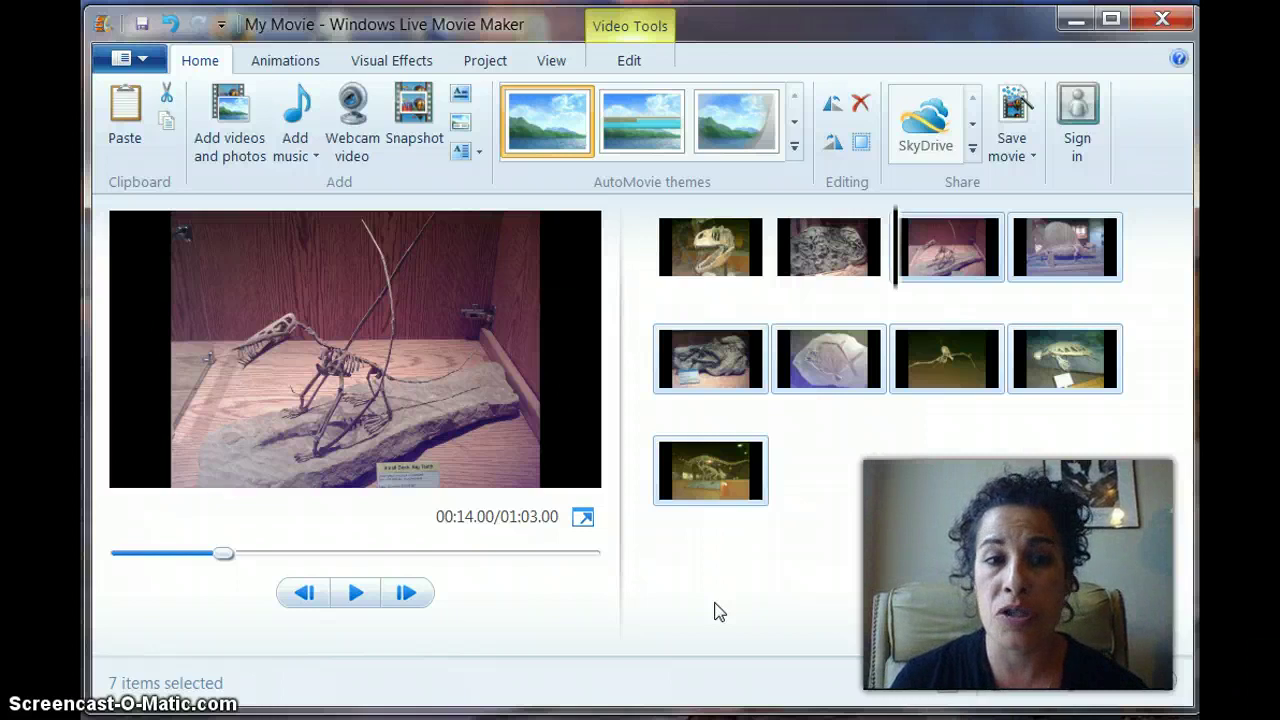
{"action": "left_click", "coordinate": [343, 677]}
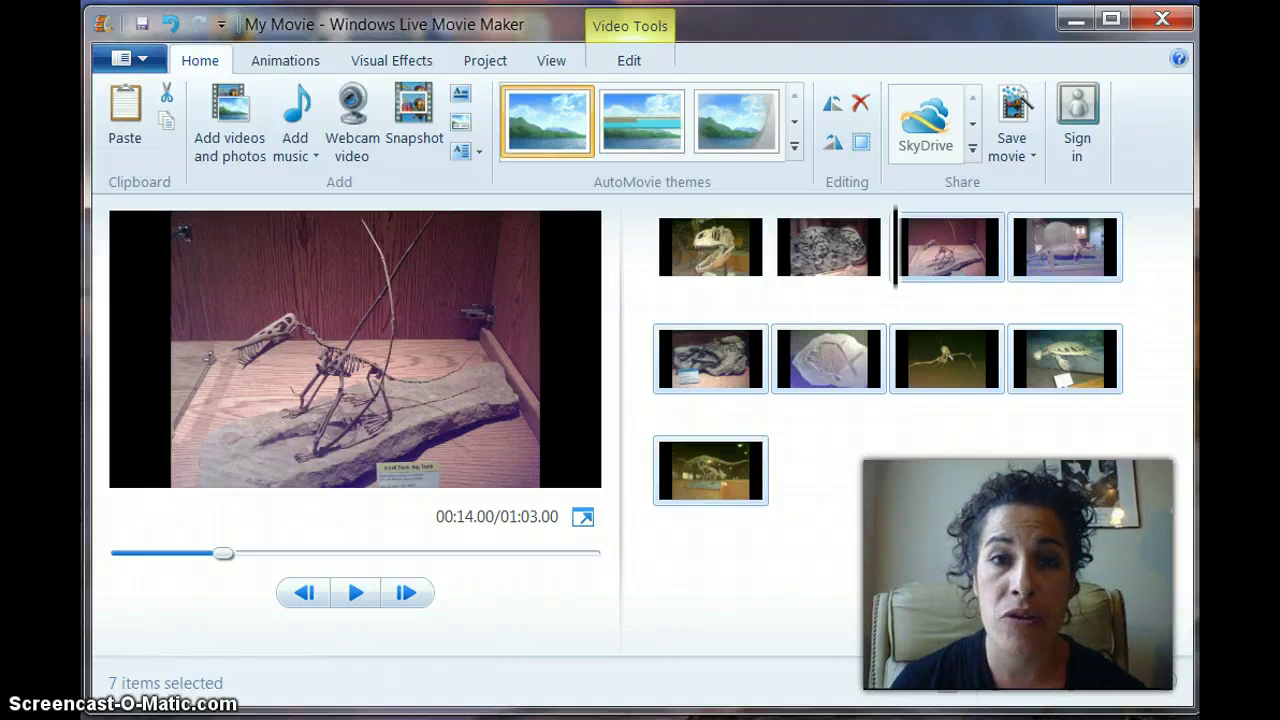
{"action": "key", "text": "Right"}
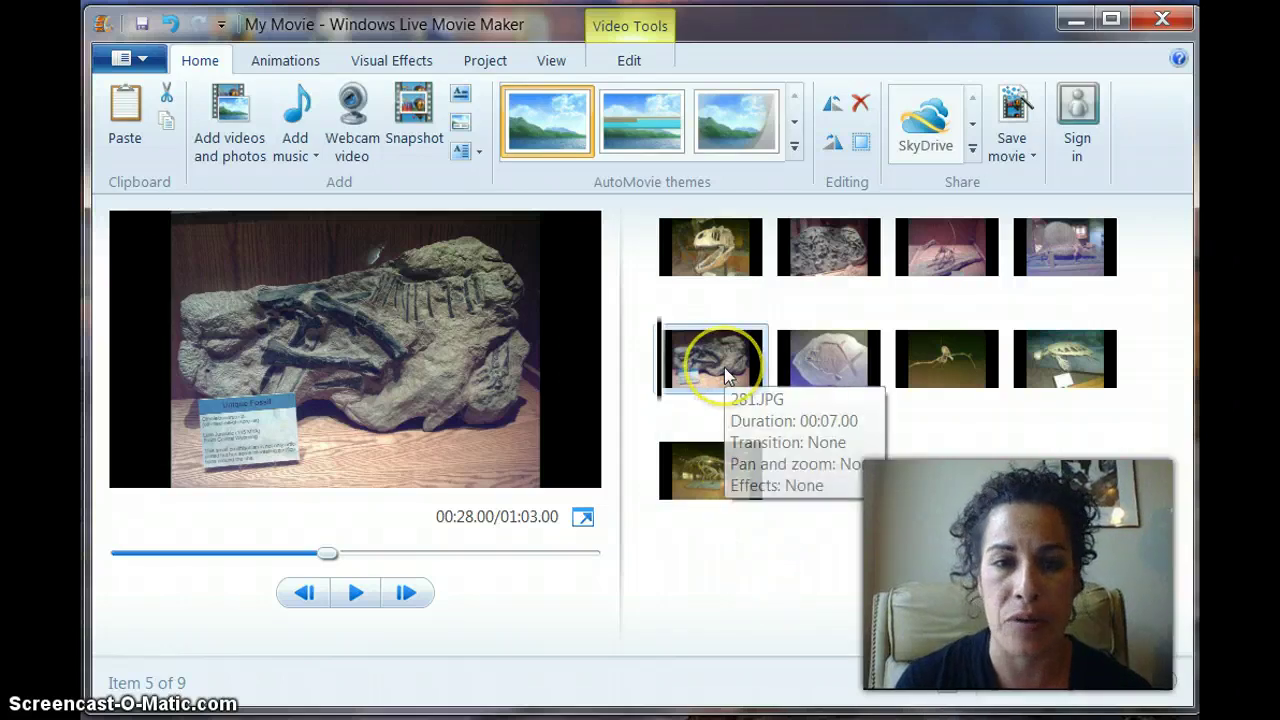
- Remove clip 5, the rock-embedded fossil, and the last skeleton photo, leaving seven clips
{"action": "left_click", "coordinate": [860, 105]}
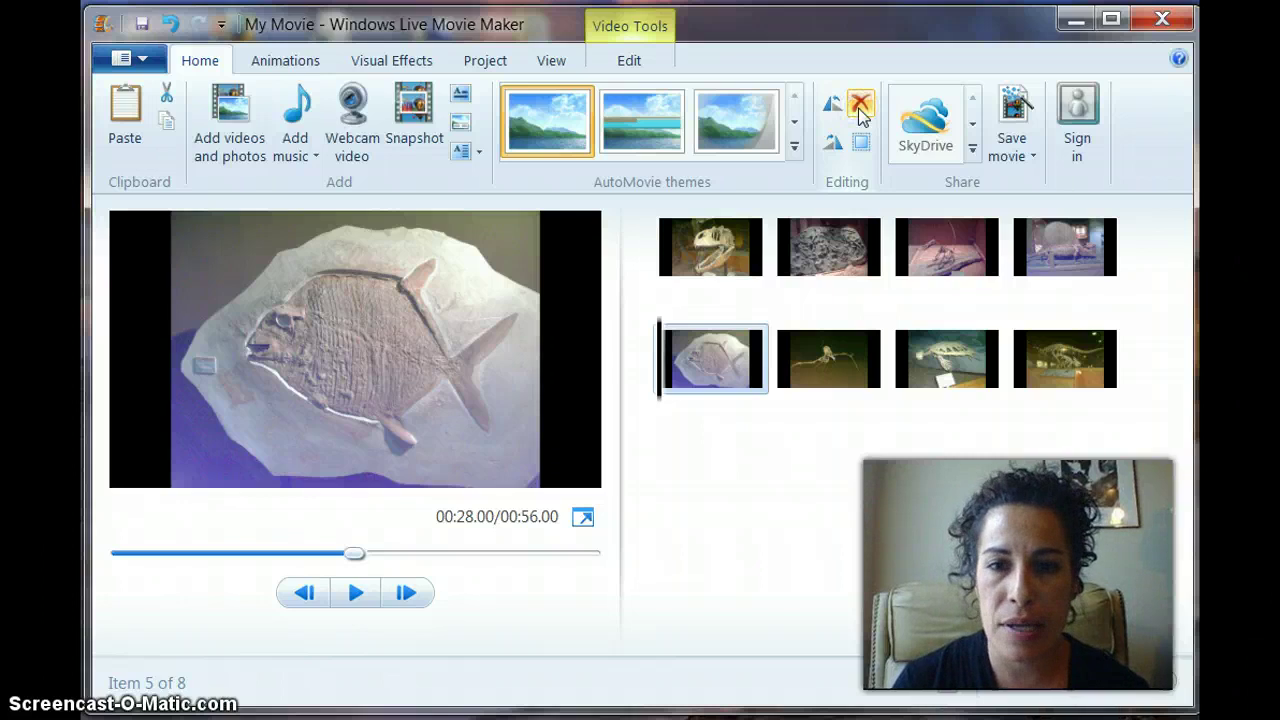
{"action": "left_click", "coordinate": [1046, 365]}
{"action": "right_click", "coordinate": [1046, 365]}
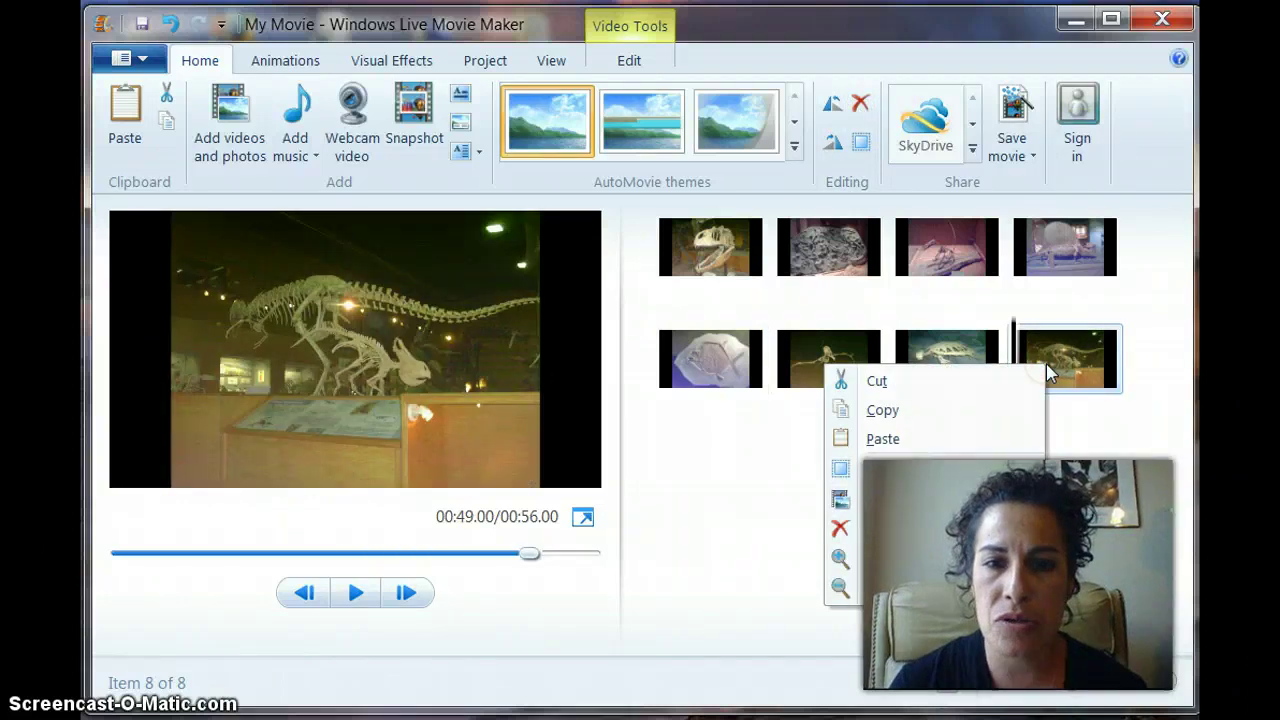
{"action": "left_click", "coordinate": [885, 530]}
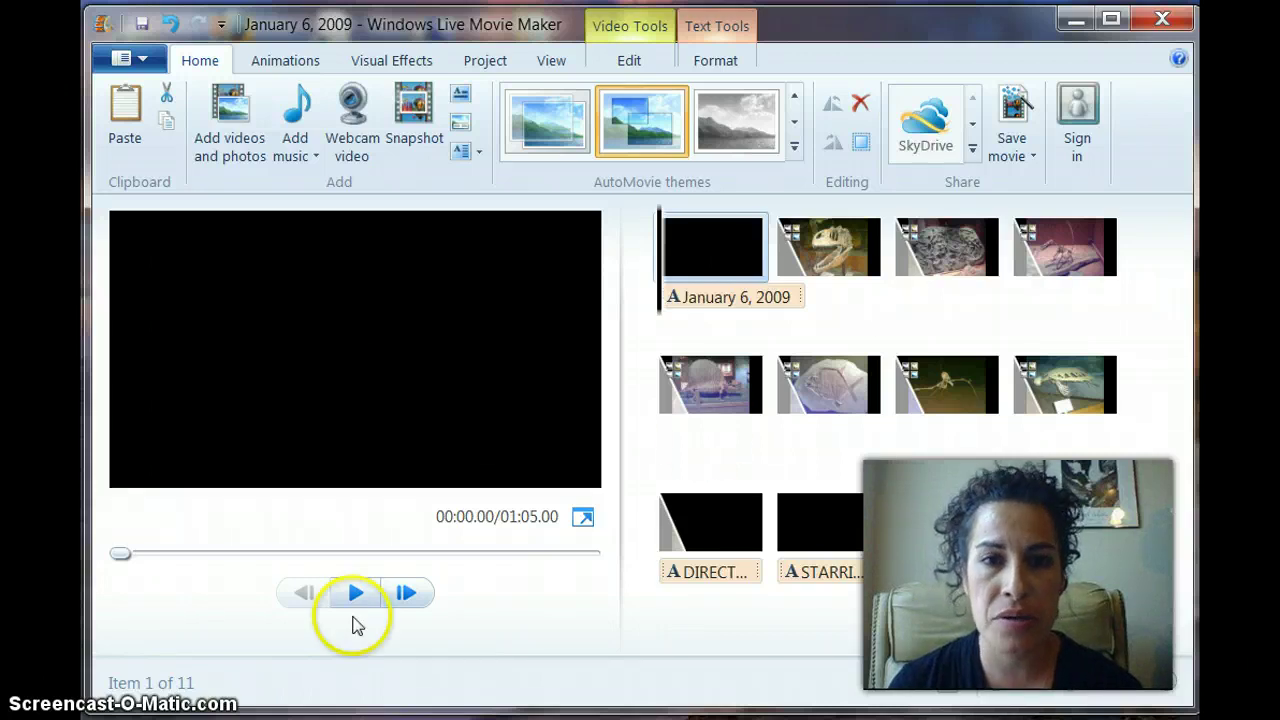
- Apply the Pan and zoom AutoMovie theme and preview the resulting 1:05 movie
{"action": "mouse_move", "coordinate": [755, 418]}
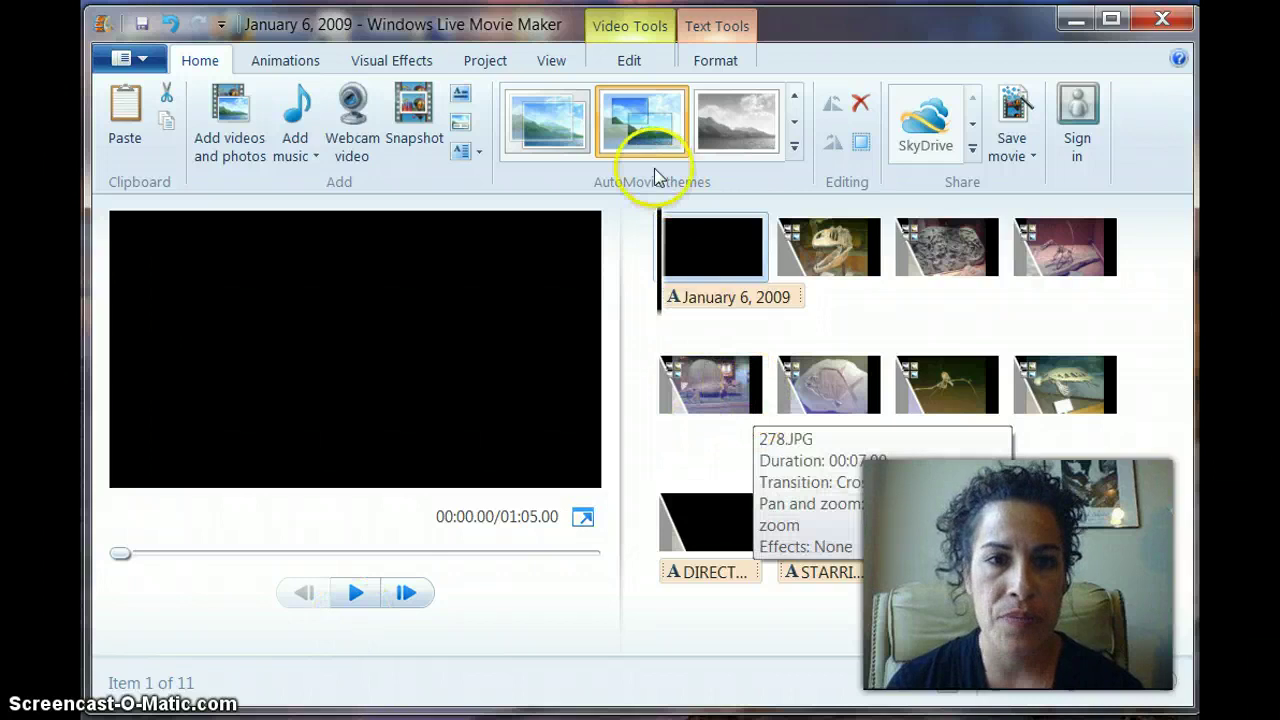
{"action": "left_click", "coordinate": [640, 125]}
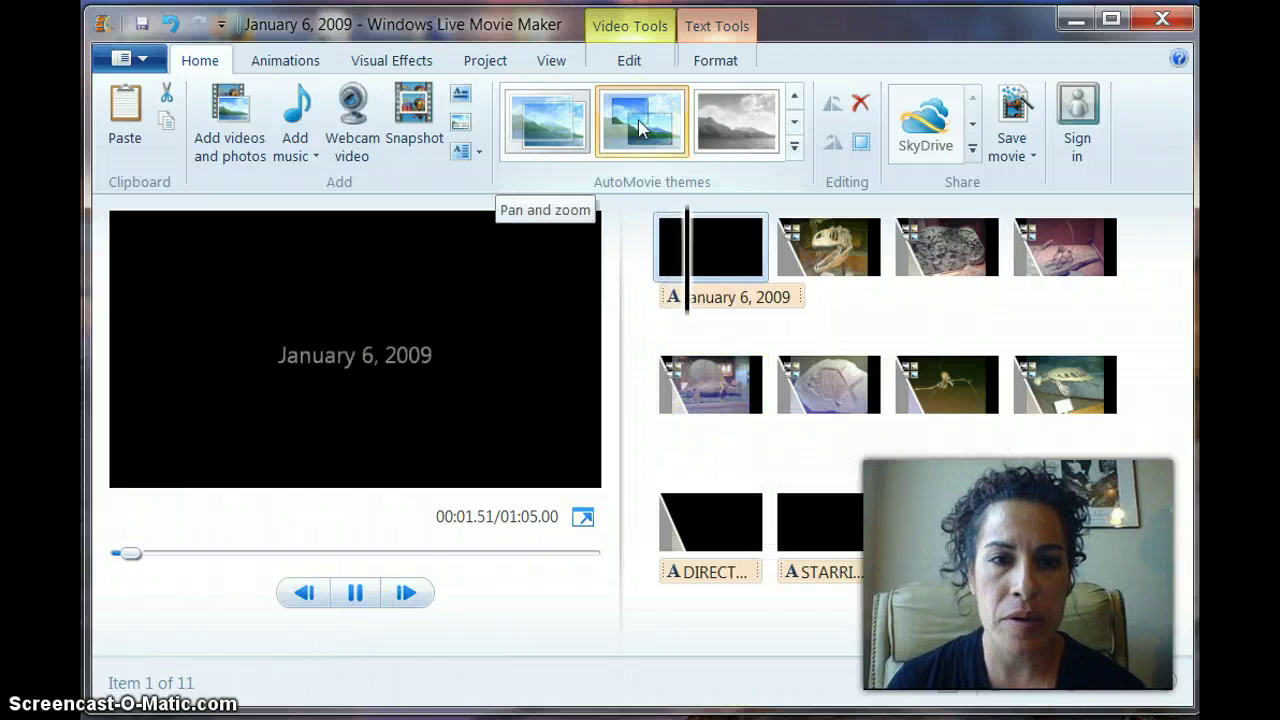
{"action": "left_click", "coordinate": [840, 170]}
{"action": "left_click", "coordinate": [796, 121]}
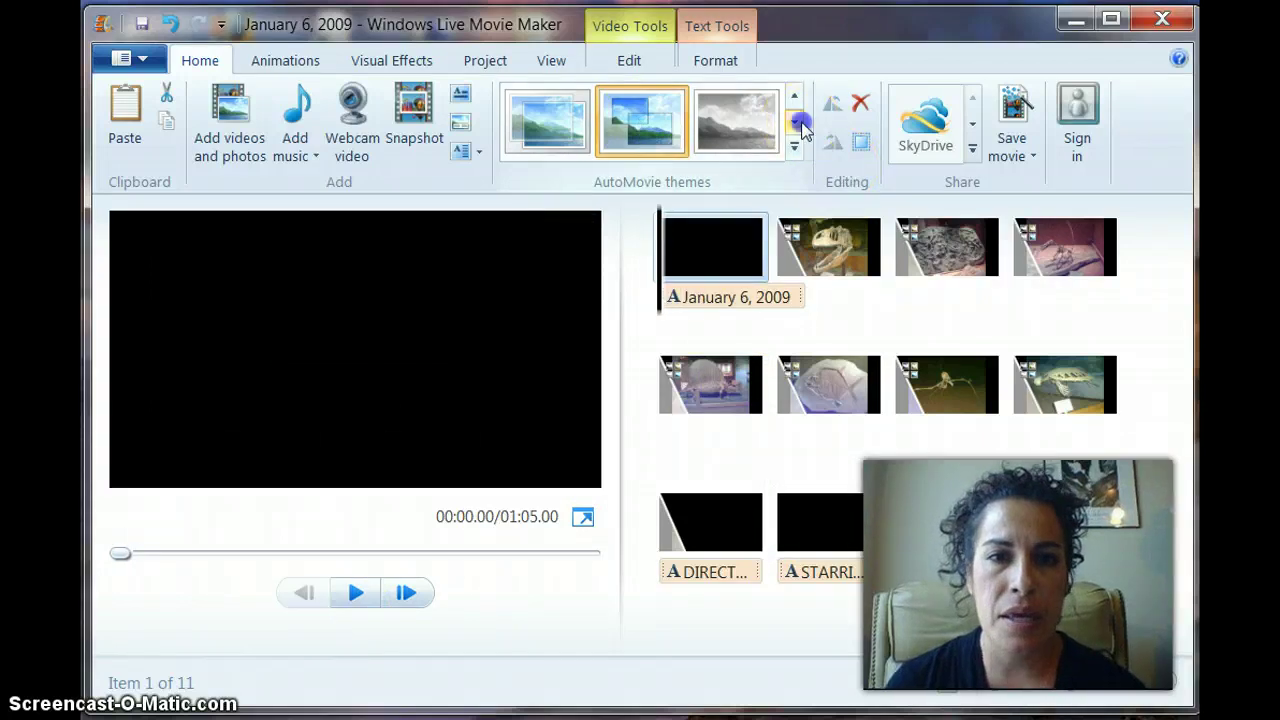
{"action": "left_click", "coordinate": [795, 95]}
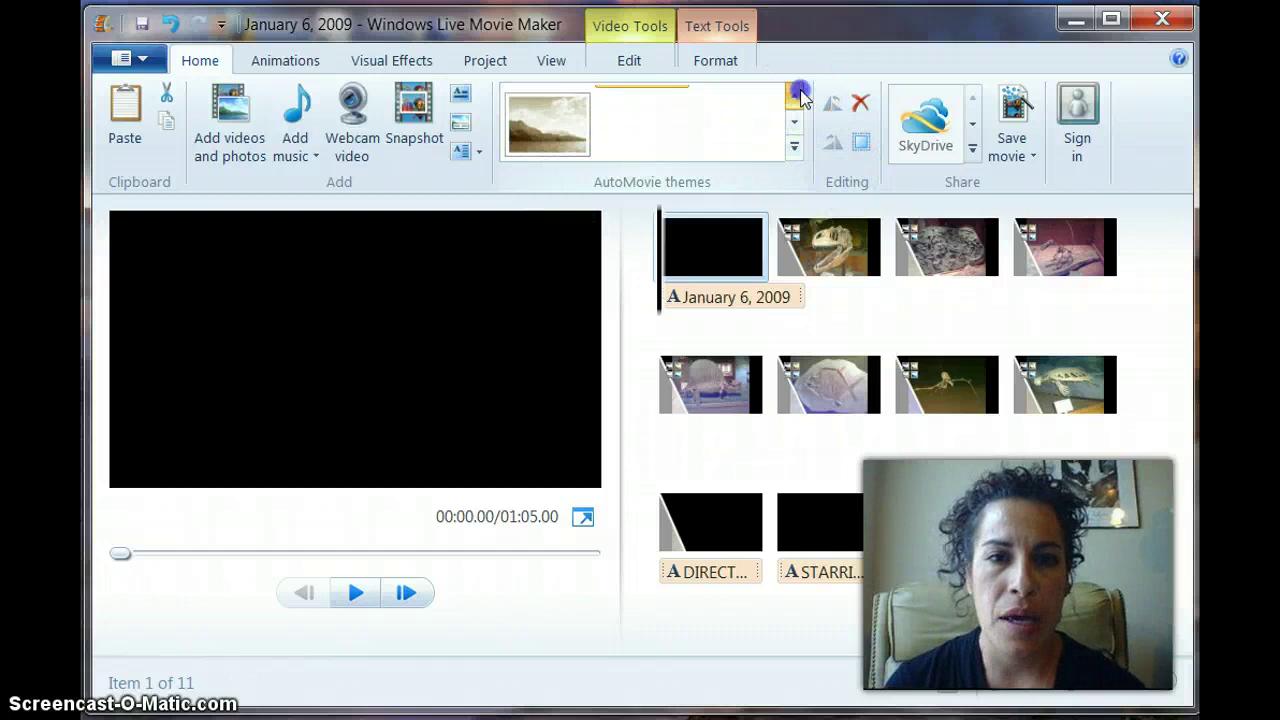
{"action": "left_click", "coordinate": [648, 118]}
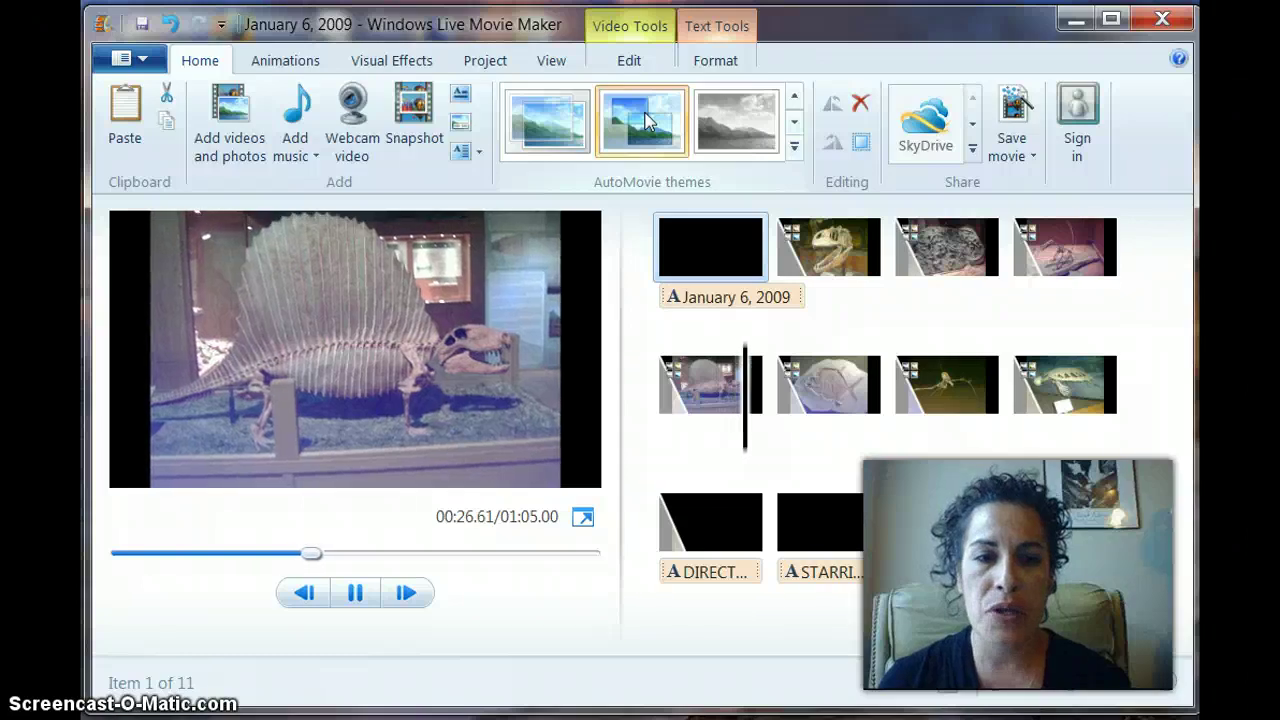
{"action": "key", "text": "space"}
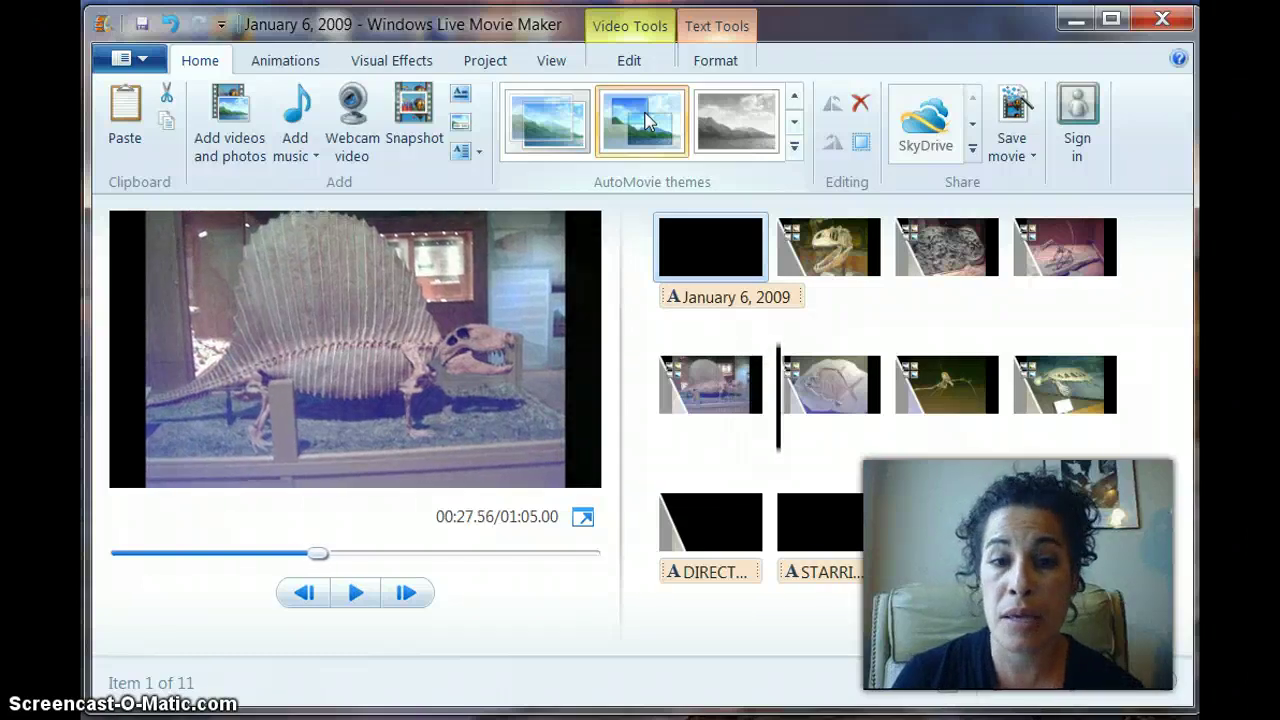
{"action": "left_click", "coordinate": [647, 120]}
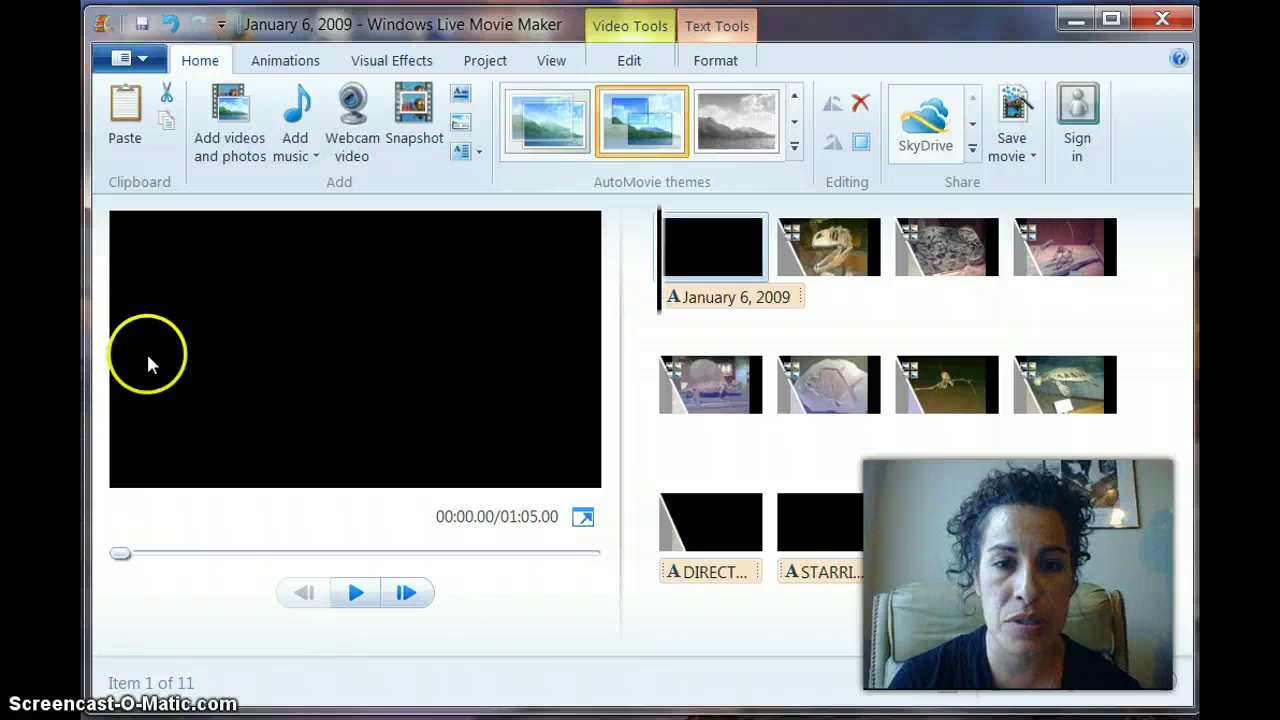
- Preview the DIRECTED BY and STARRING credit clips at the end of the movie
{"action": "left_click", "coordinate": [476, 553]}
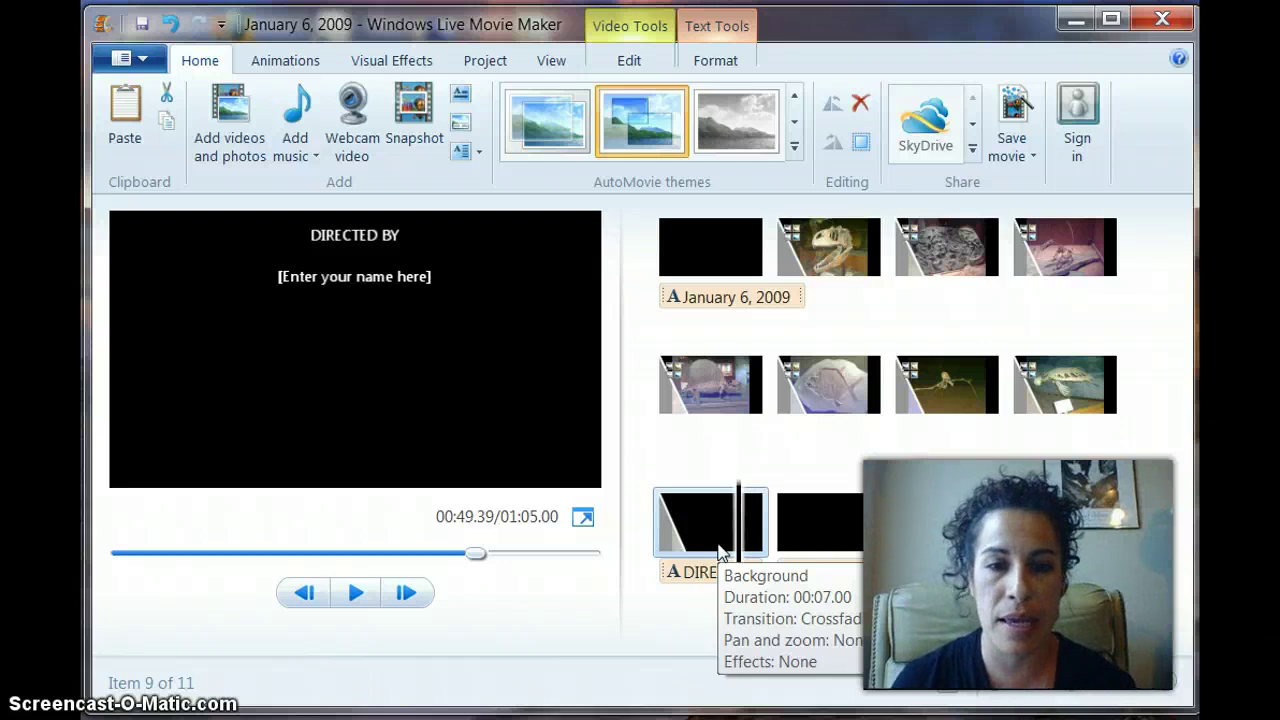
{"action": "left_click", "coordinate": [851, 530]}
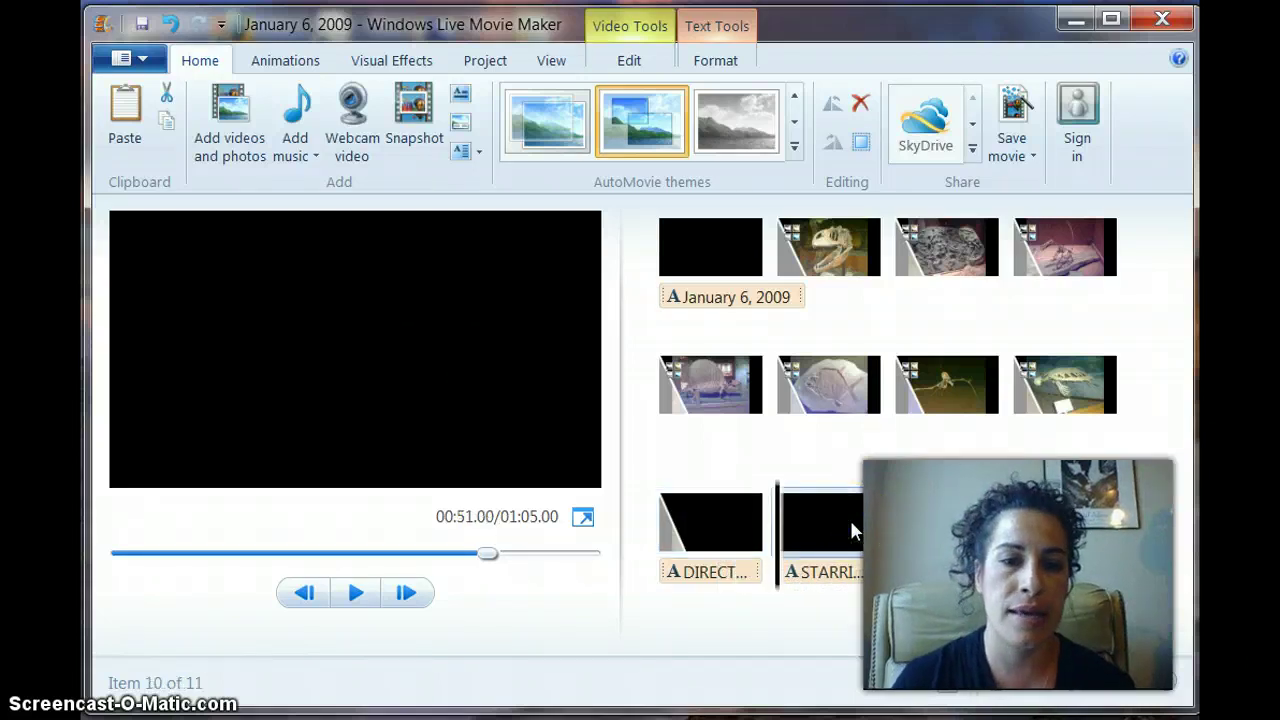
{"action": "left_click", "coordinate": [358, 594]}
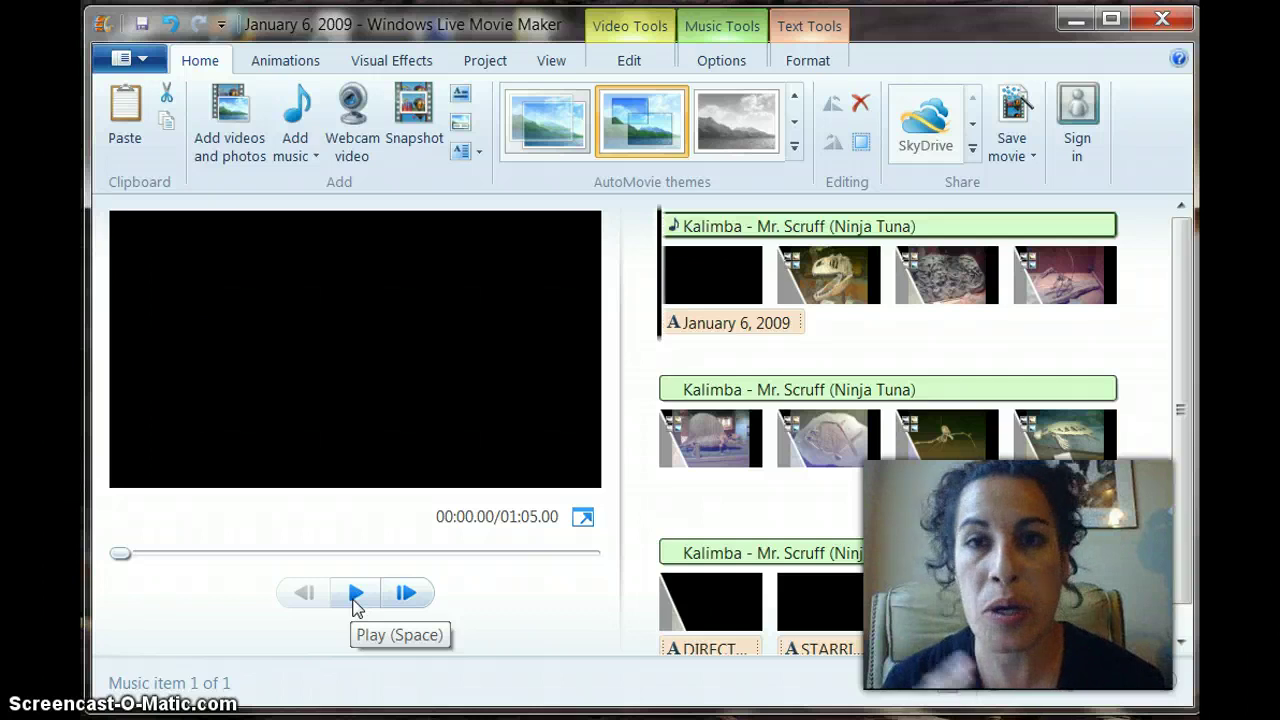
{"action": "left_click", "coordinate": [355, 594]}
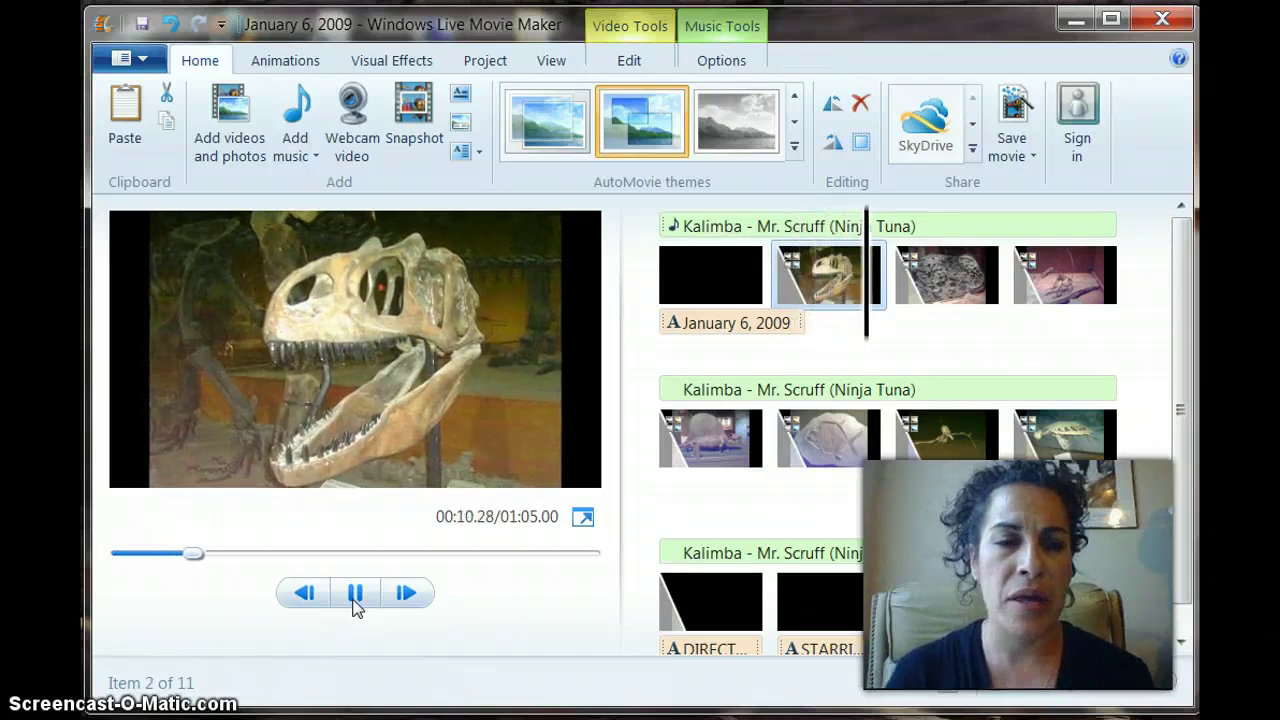
{"action": "left_click", "coordinate": [355, 597]}
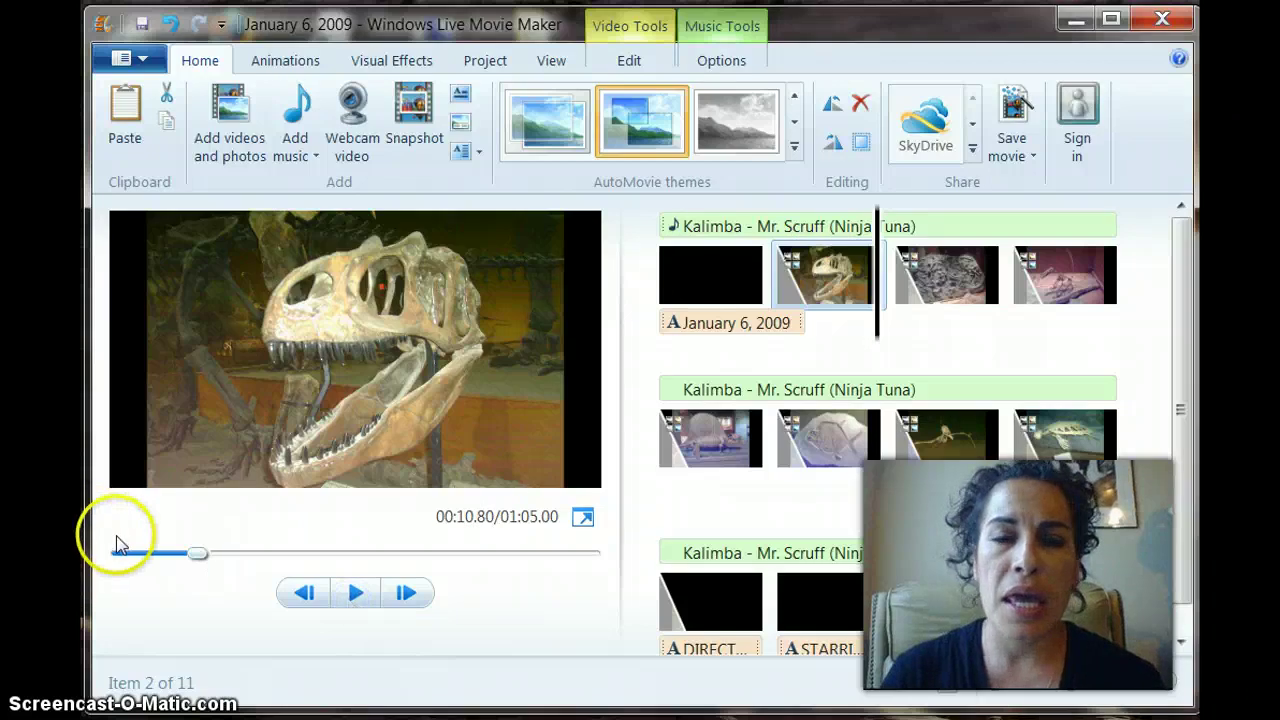
{"action": "right_click", "coordinate": [786, 236]}
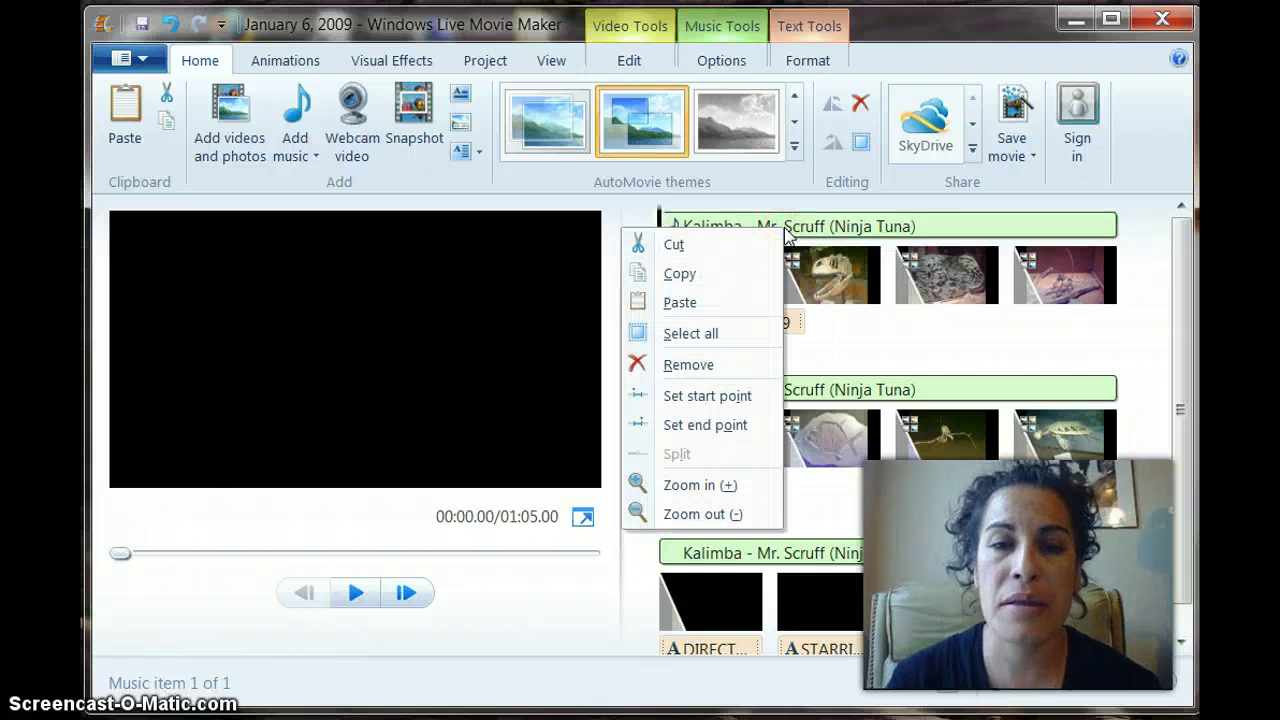
- Remove the Kalimba background music track from the storyboard
{"action": "left_click", "coordinate": [687, 372]}
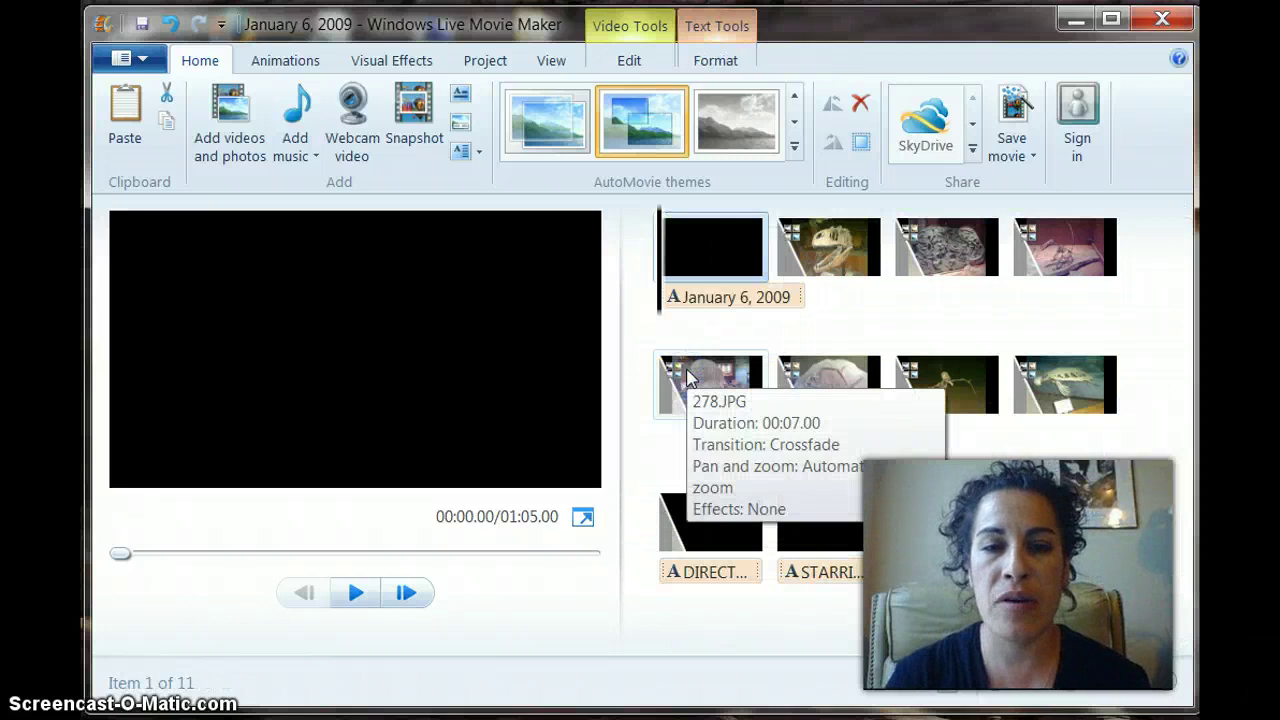
{"action": "right_click", "coordinate": [690, 260]}
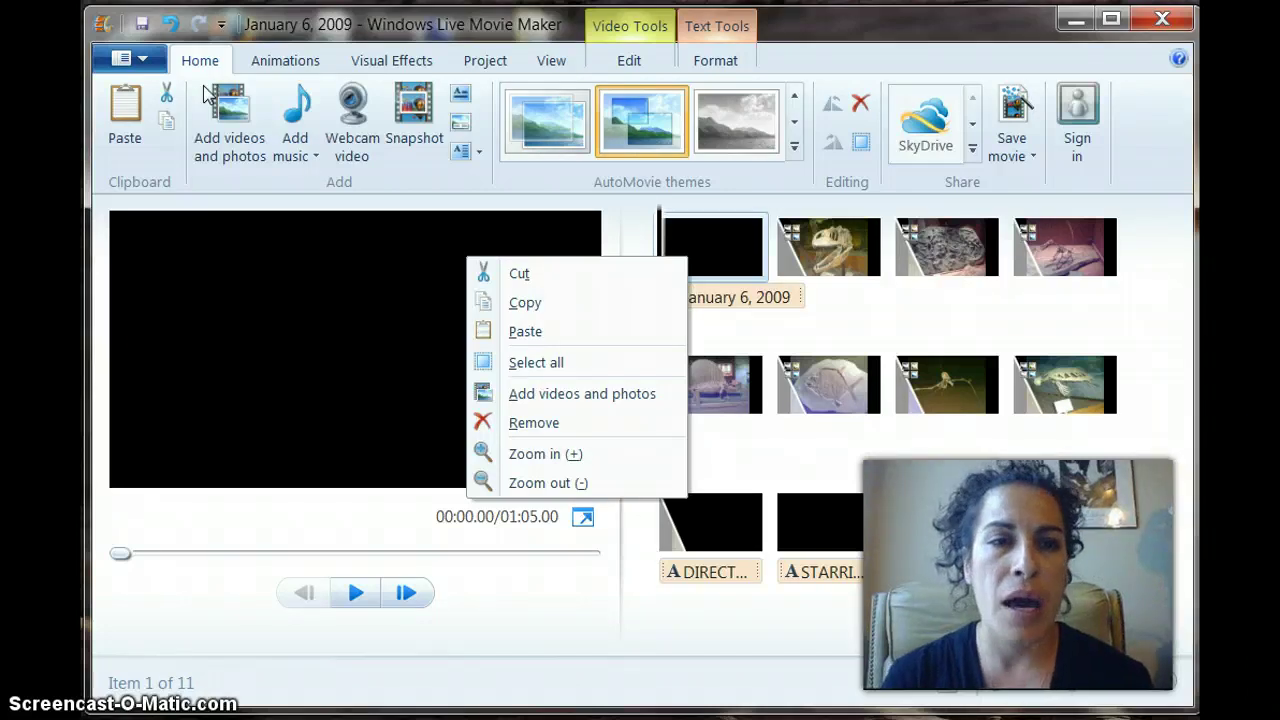
{"action": "left_click", "coordinate": [835, 108]}
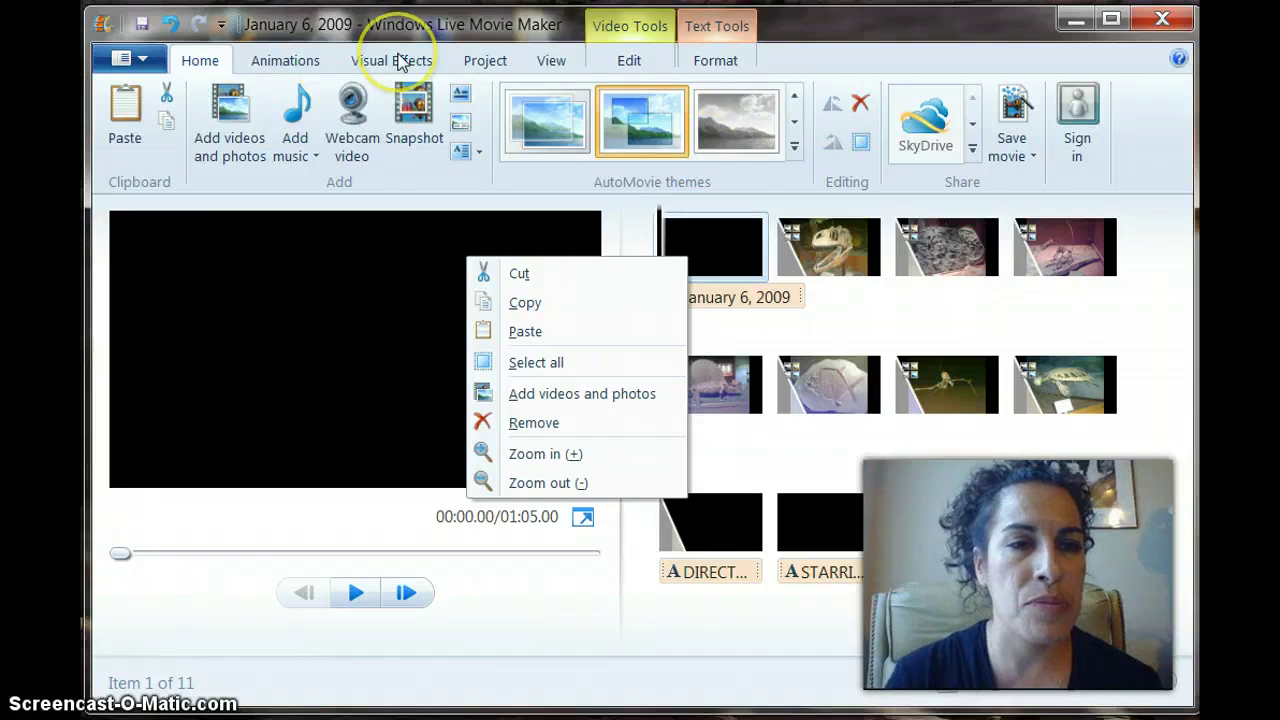
- Add Maid with the Flaxen Hair from Sample Music as the slideshow's background track
{"action": "left_click", "coordinate": [298, 155]}
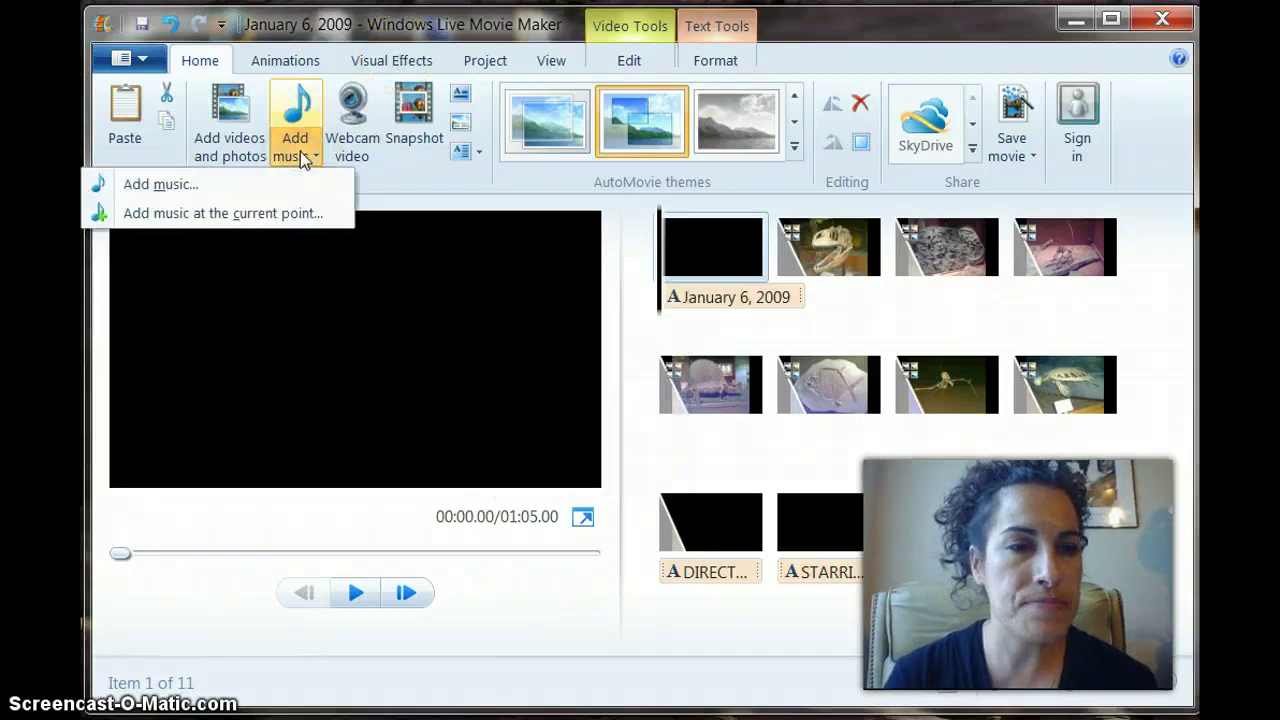
{"action": "left_click", "coordinate": [253, 186]}
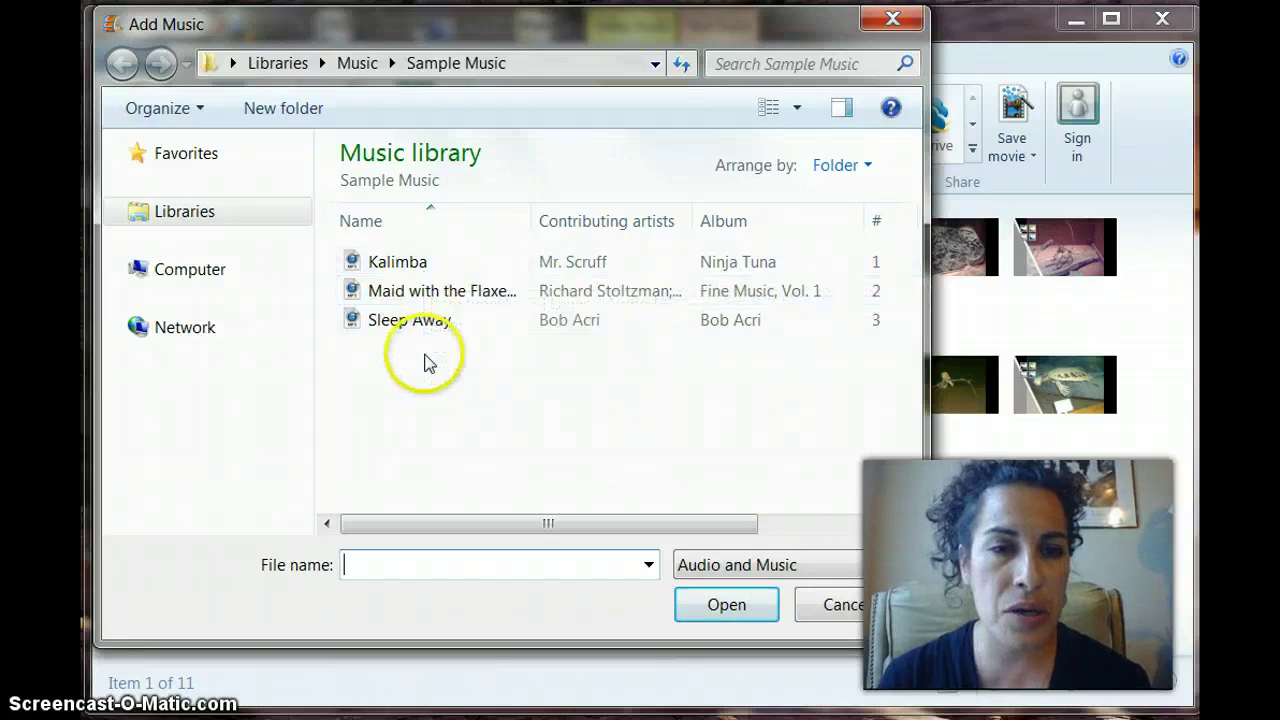
{"action": "left_click", "coordinate": [418, 298]}
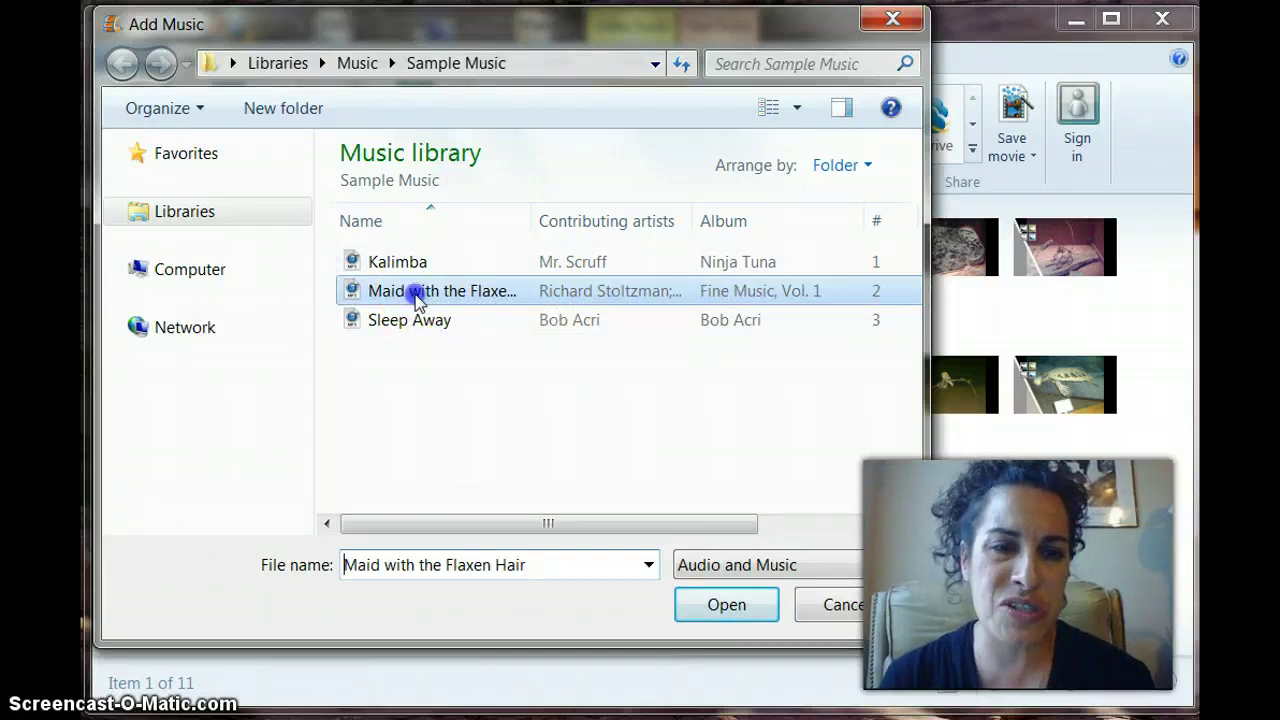
{"action": "left_click", "coordinate": [714, 612]}
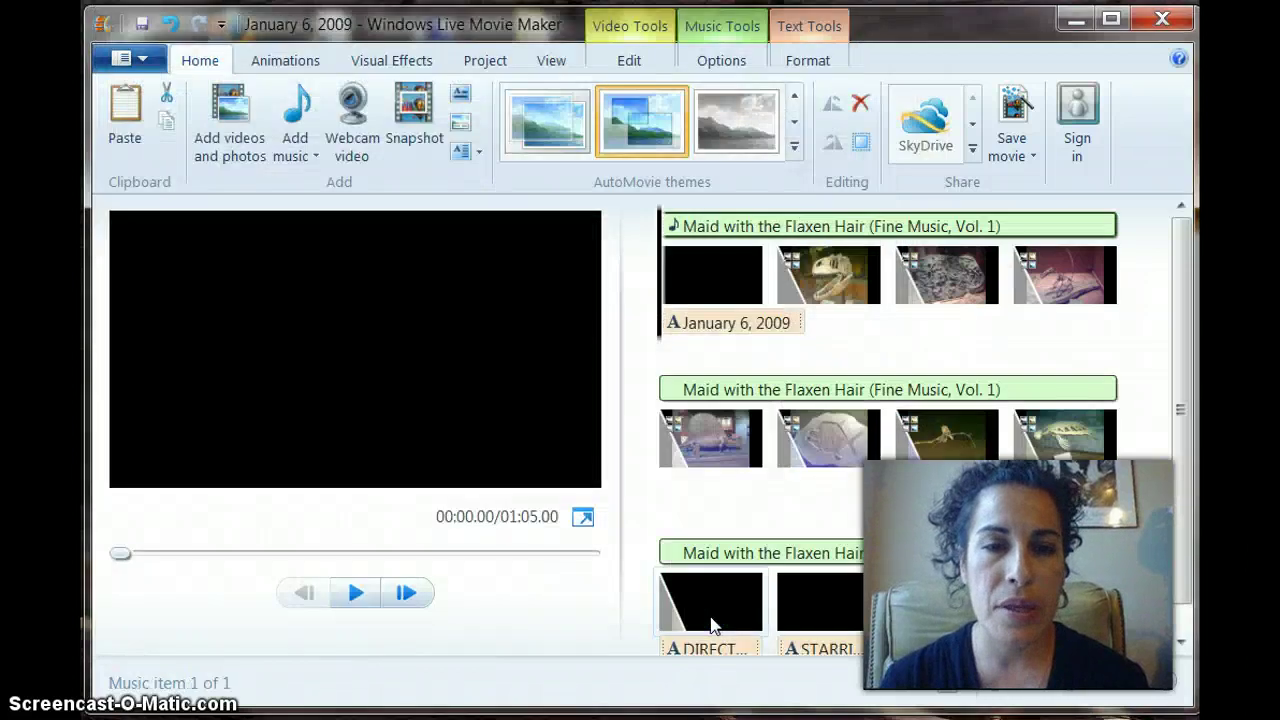
{"action": "left_click", "coordinate": [743, 238]}
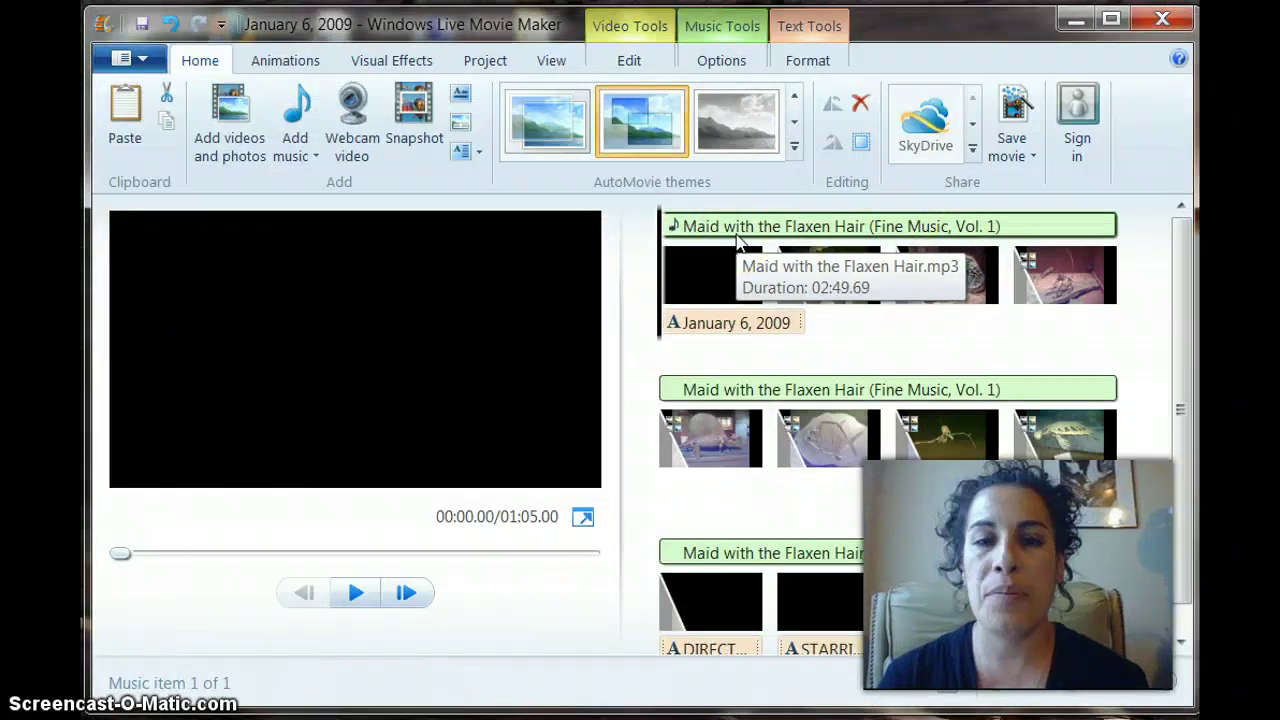
{"action": "left_click", "coordinate": [929, 45]}
{"action": "left_click", "coordinate": [843, 114]}
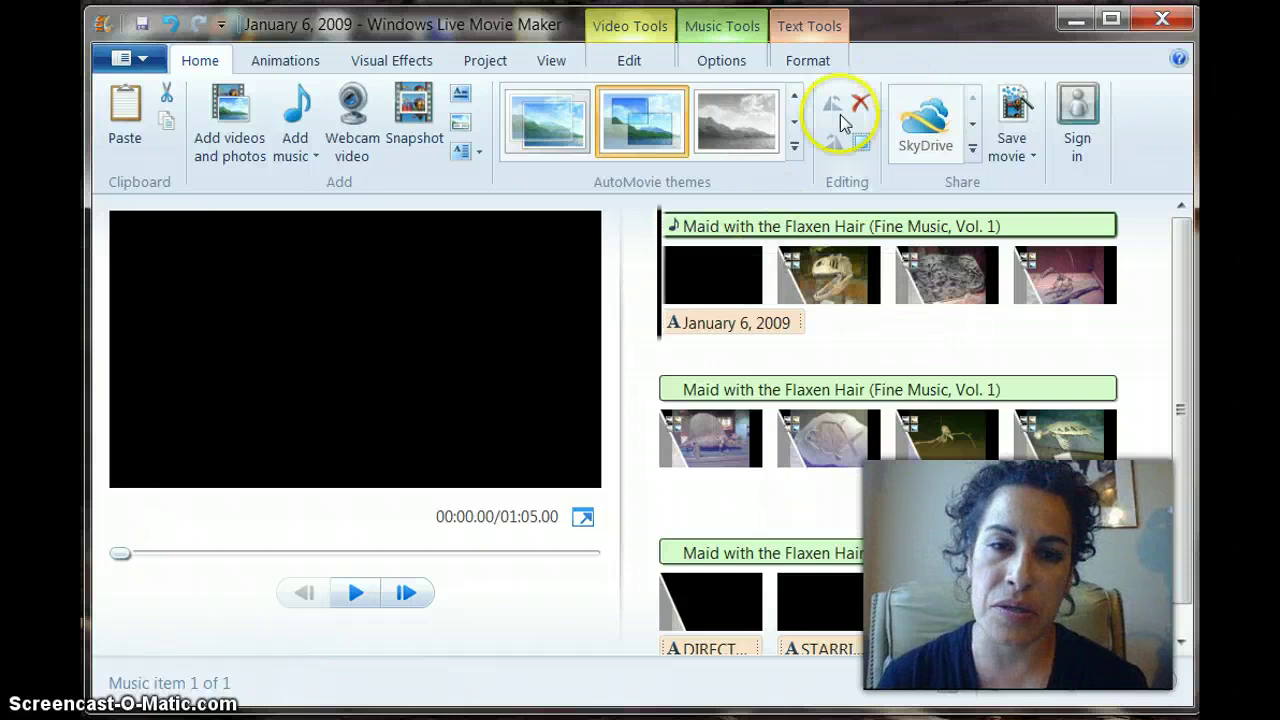
- Give the opening January 6, 2009 title clip a Blur - through black transition
{"action": "left_click", "coordinate": [660, 228]}
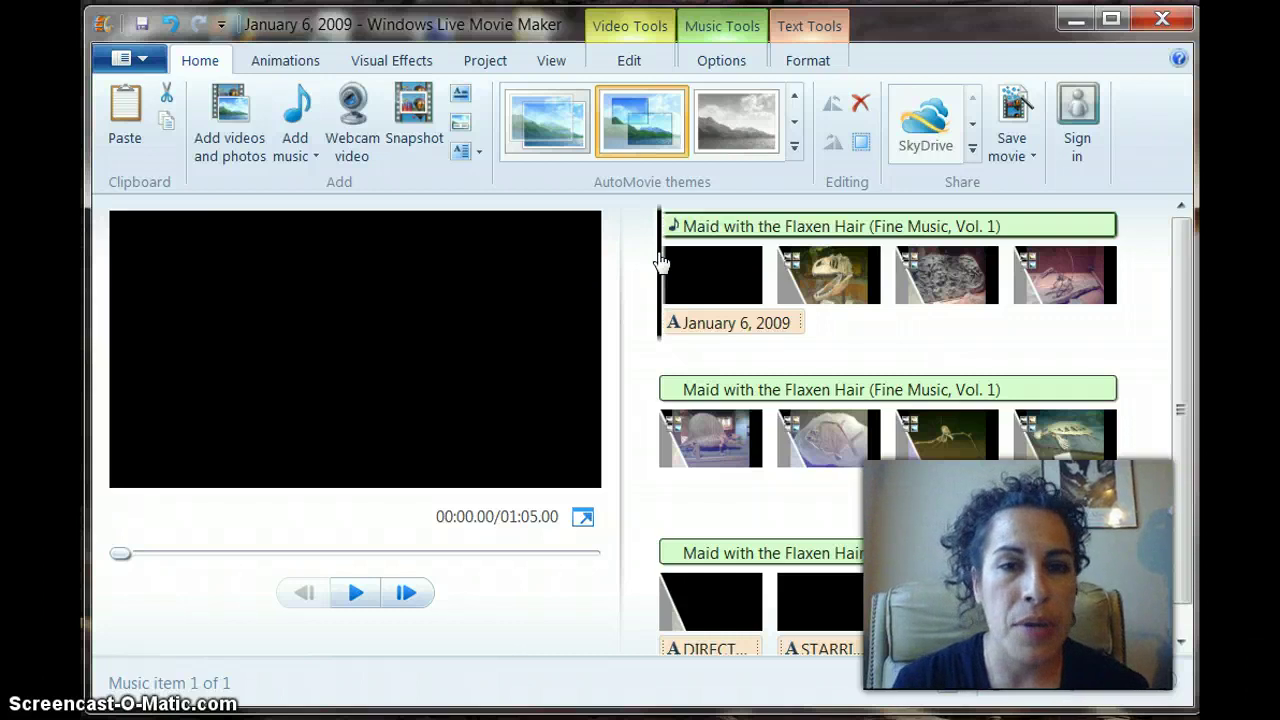
{"action": "left_click", "coordinate": [271, 61]}
{"action": "left_click", "coordinate": [253, 150]}
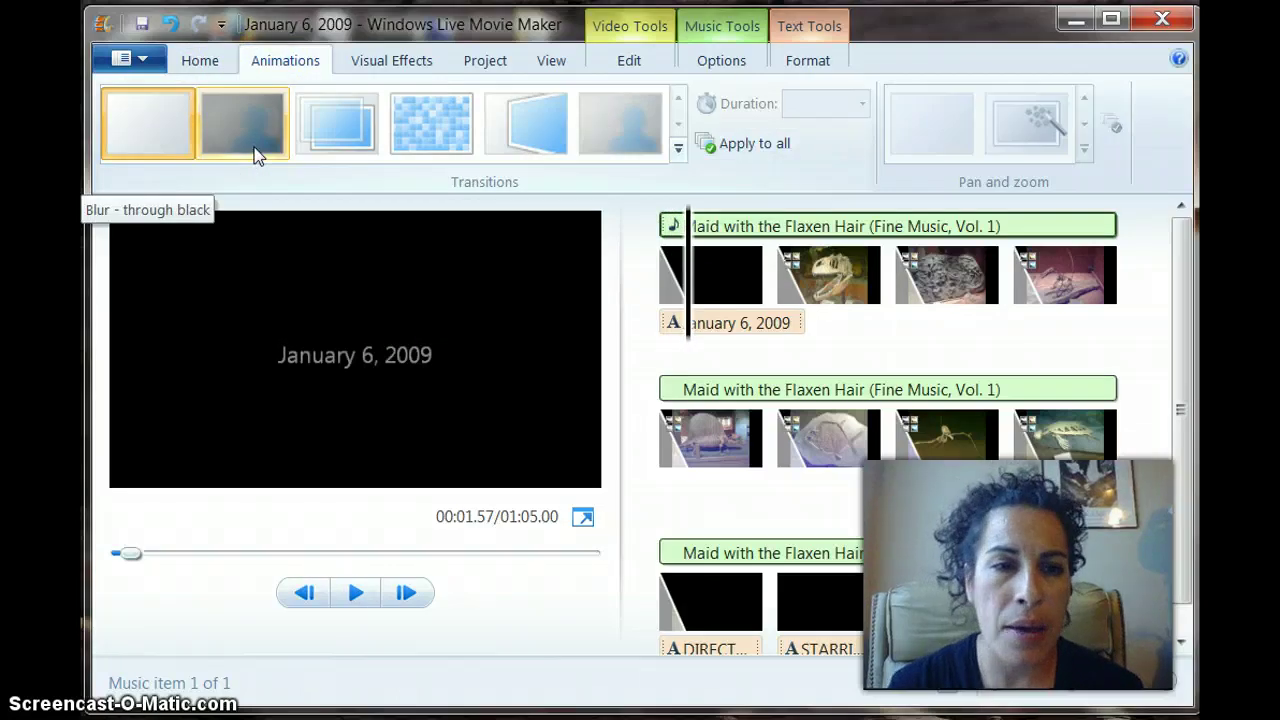
{"action": "left_click", "coordinate": [196, 62]}
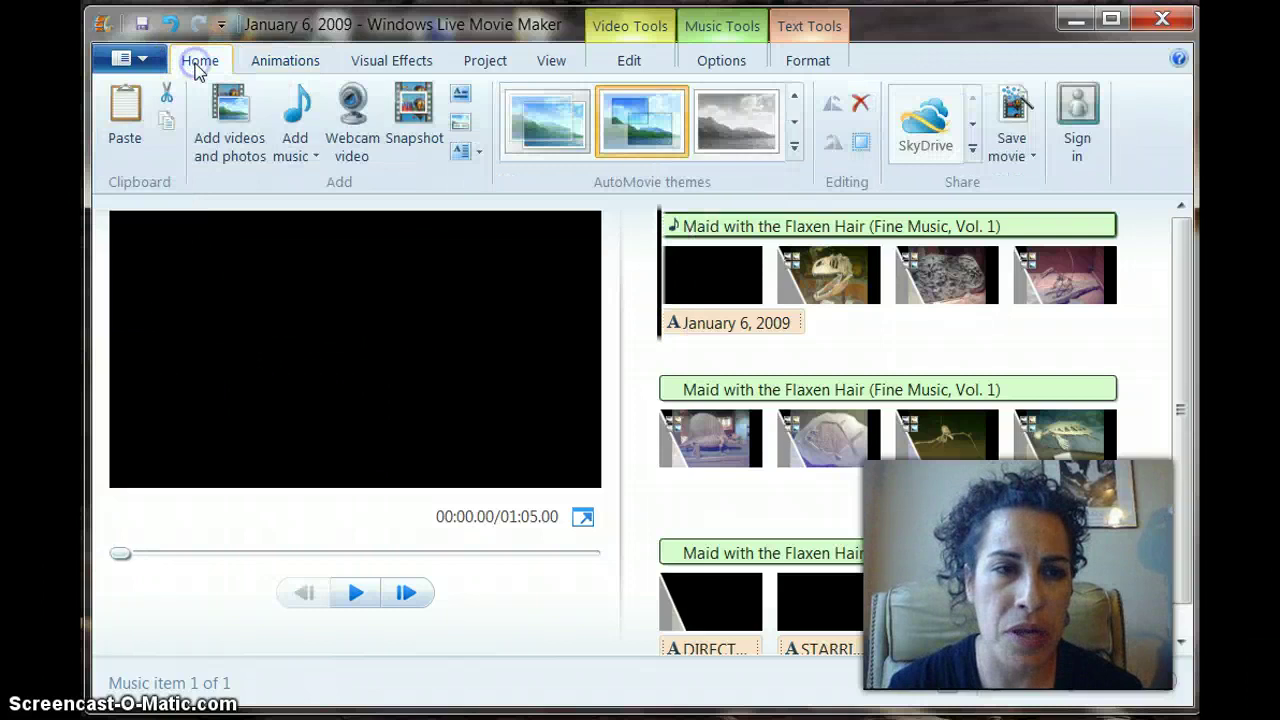
- Replace the opening black title clip's 'January 6, 2009' text with 'Movie'
{"action": "left_click", "coordinate": [641, 66]}
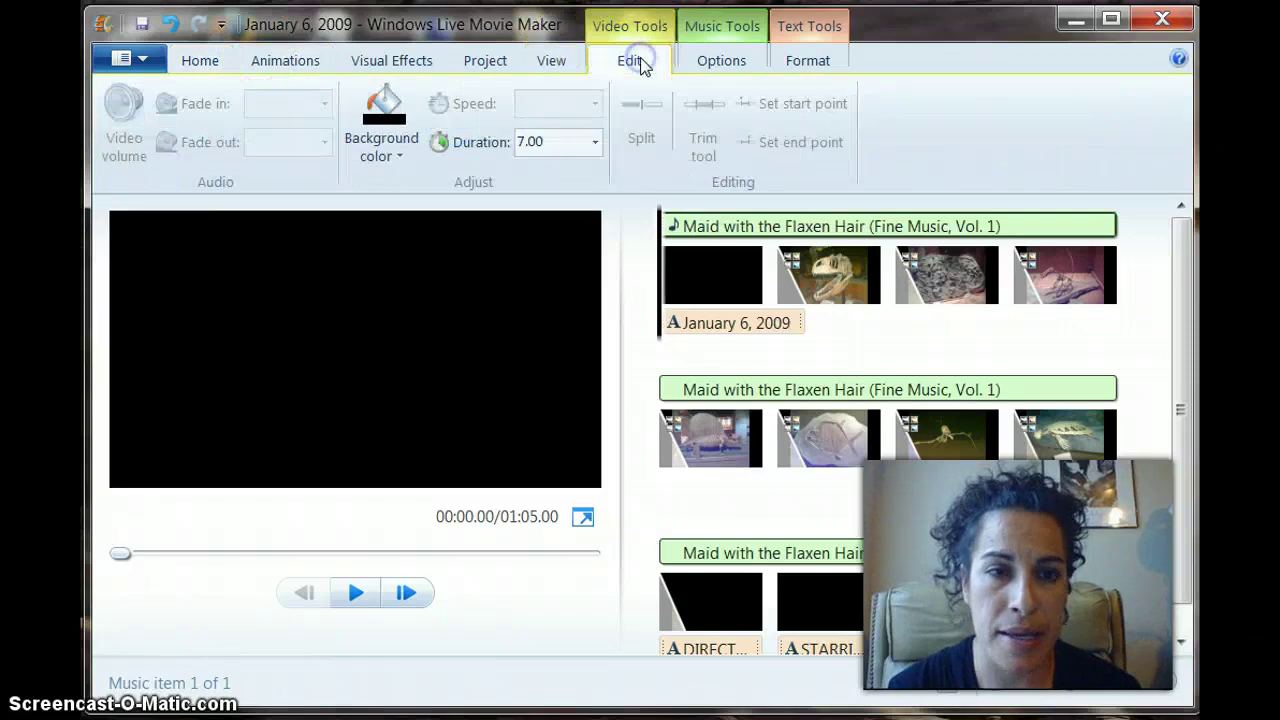
{"action": "left_click", "coordinate": [829, 27]}
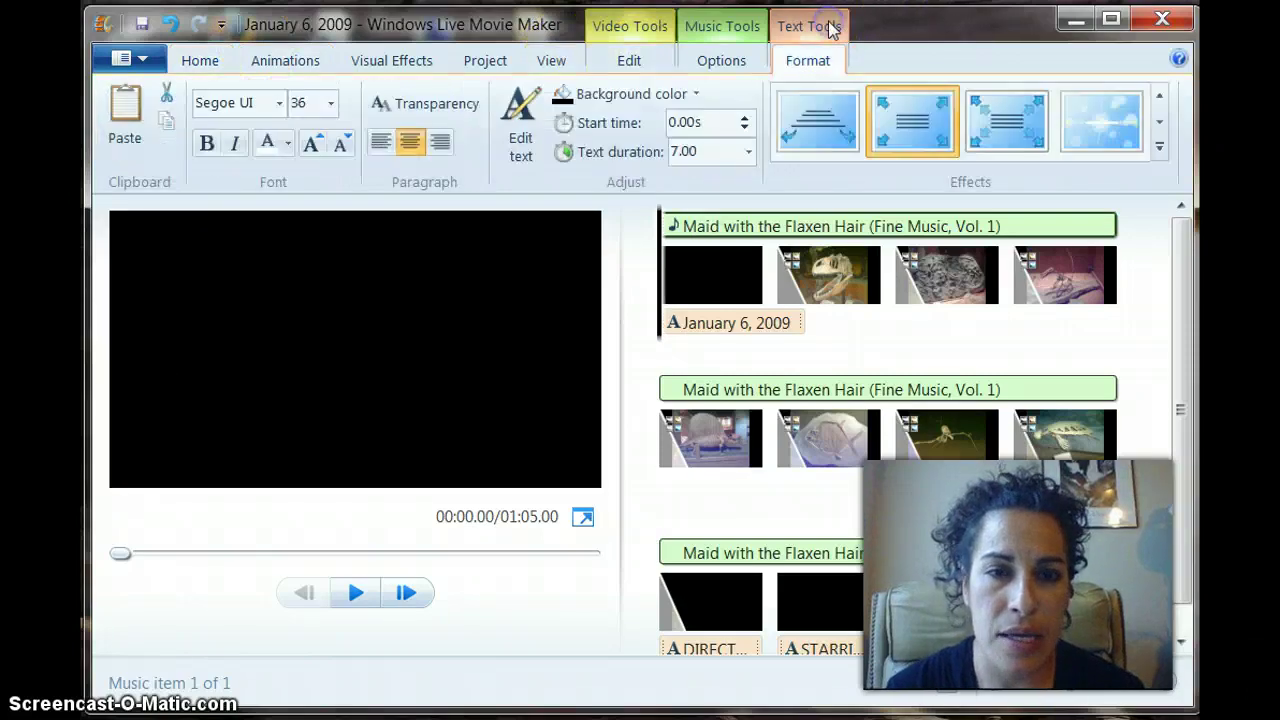
{"action": "left_click", "coordinate": [697, 290]}
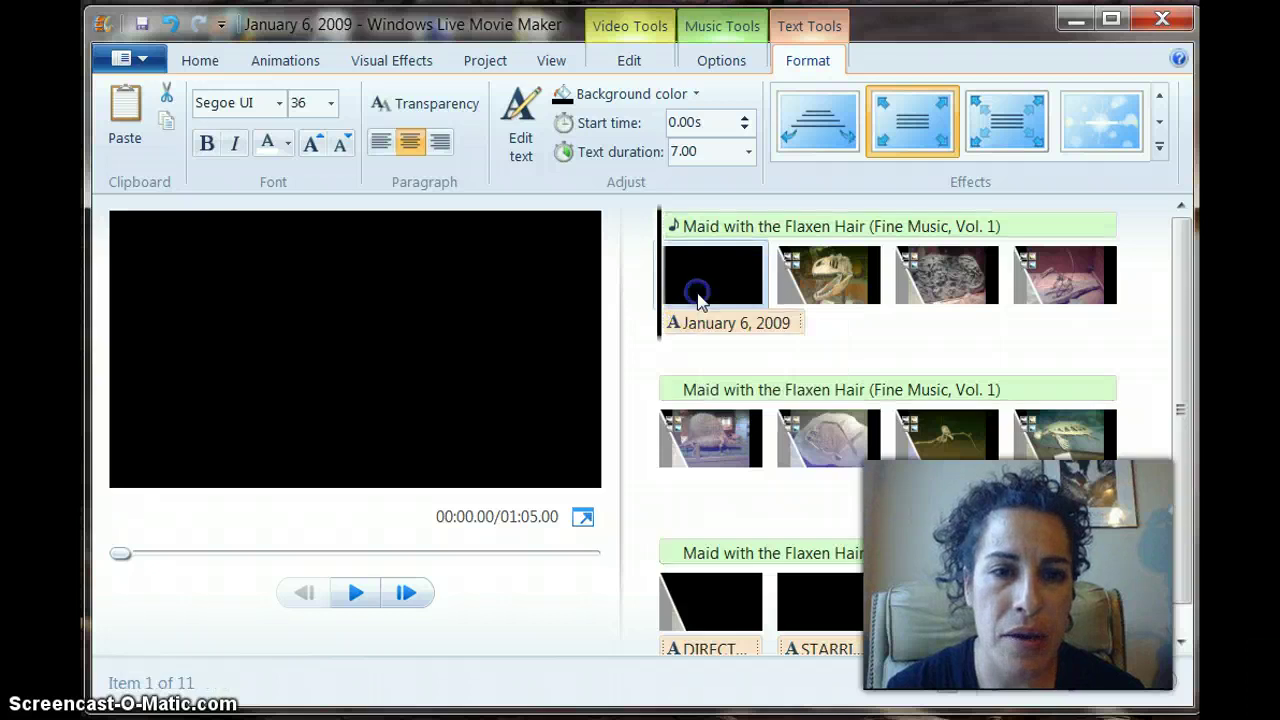
{"action": "left_click", "coordinate": [351, 360]}
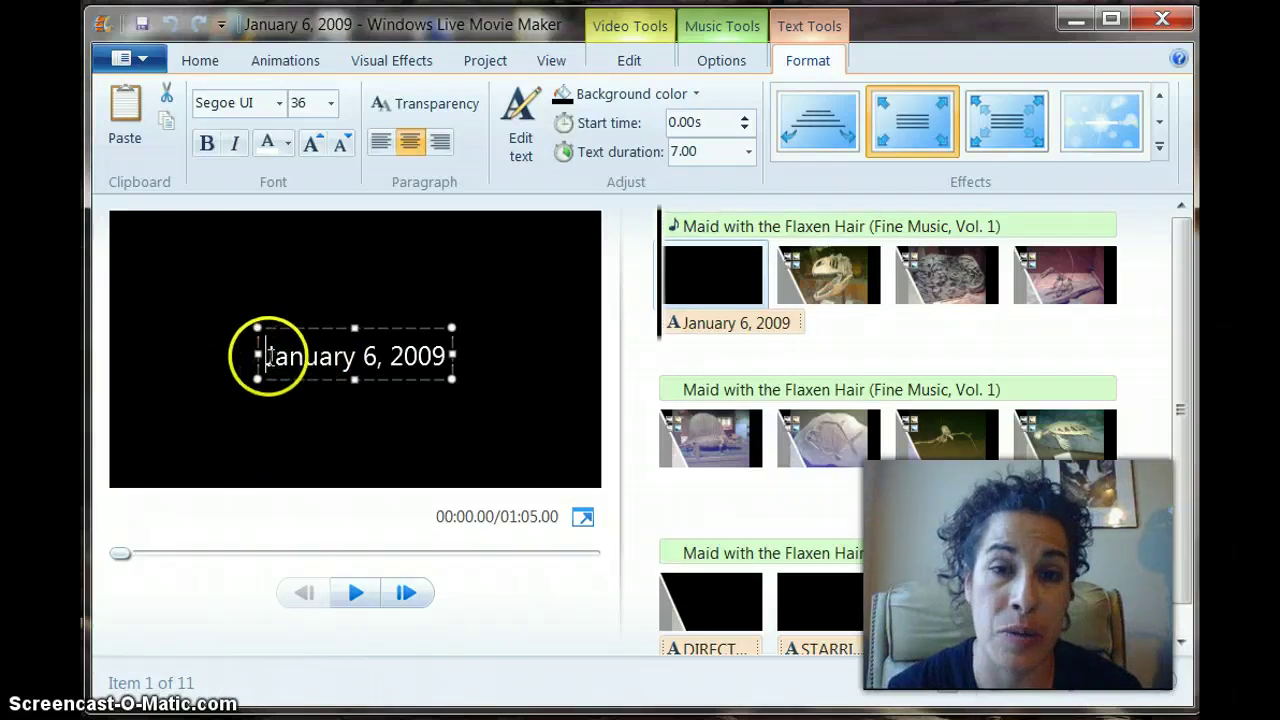
{"action": "left_click_drag", "start_coordinate": [267, 356], "coordinate": [462, 360]}
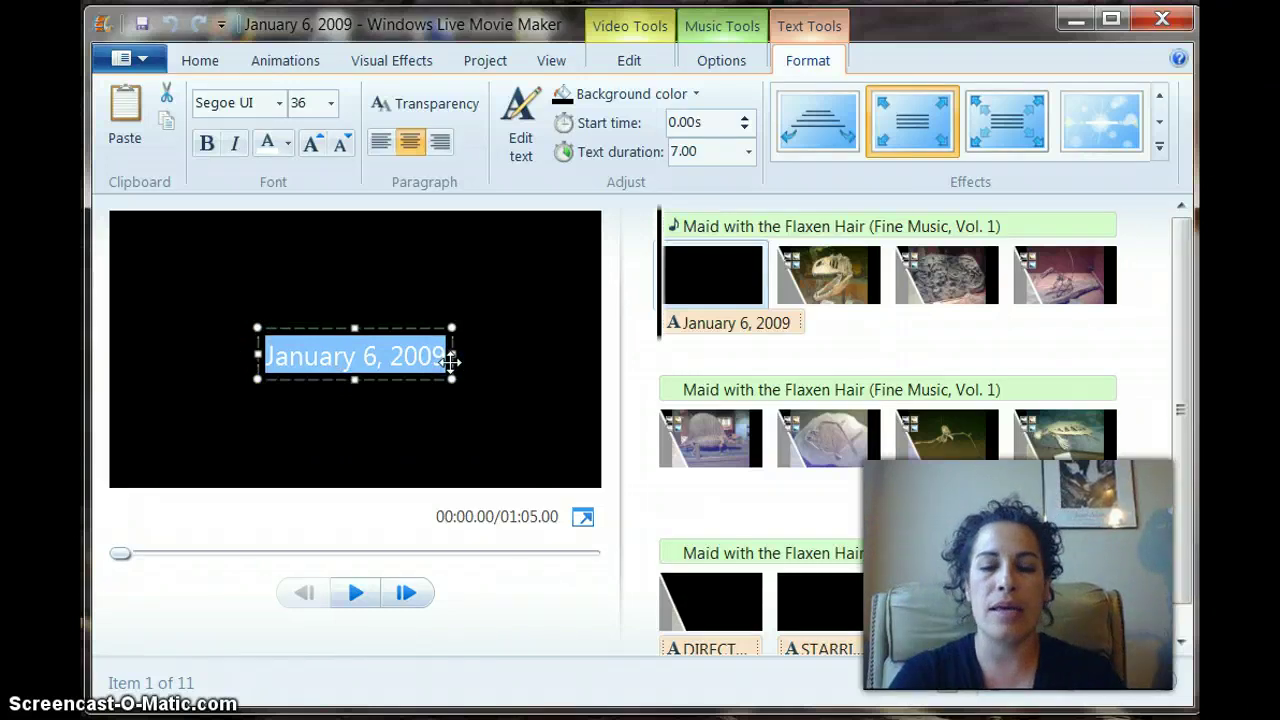
{"action": "type", "text": "Movie"}
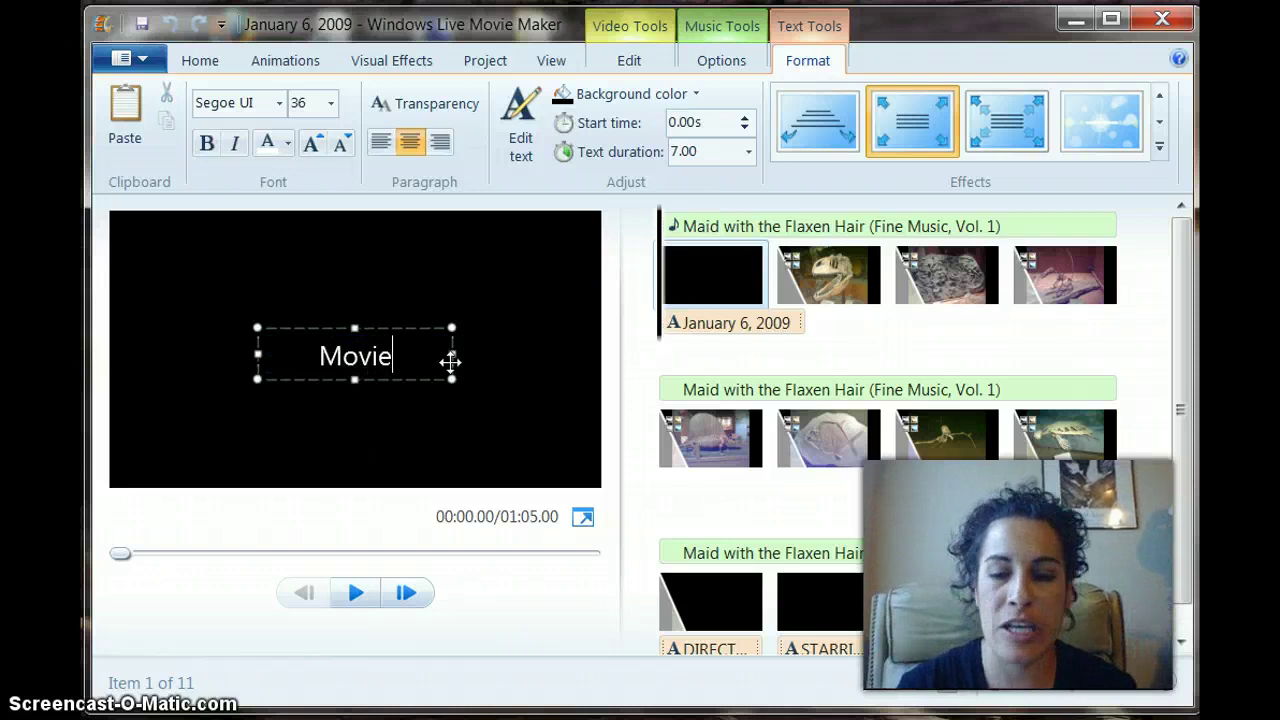
{"action": "key", "text": "Return"}
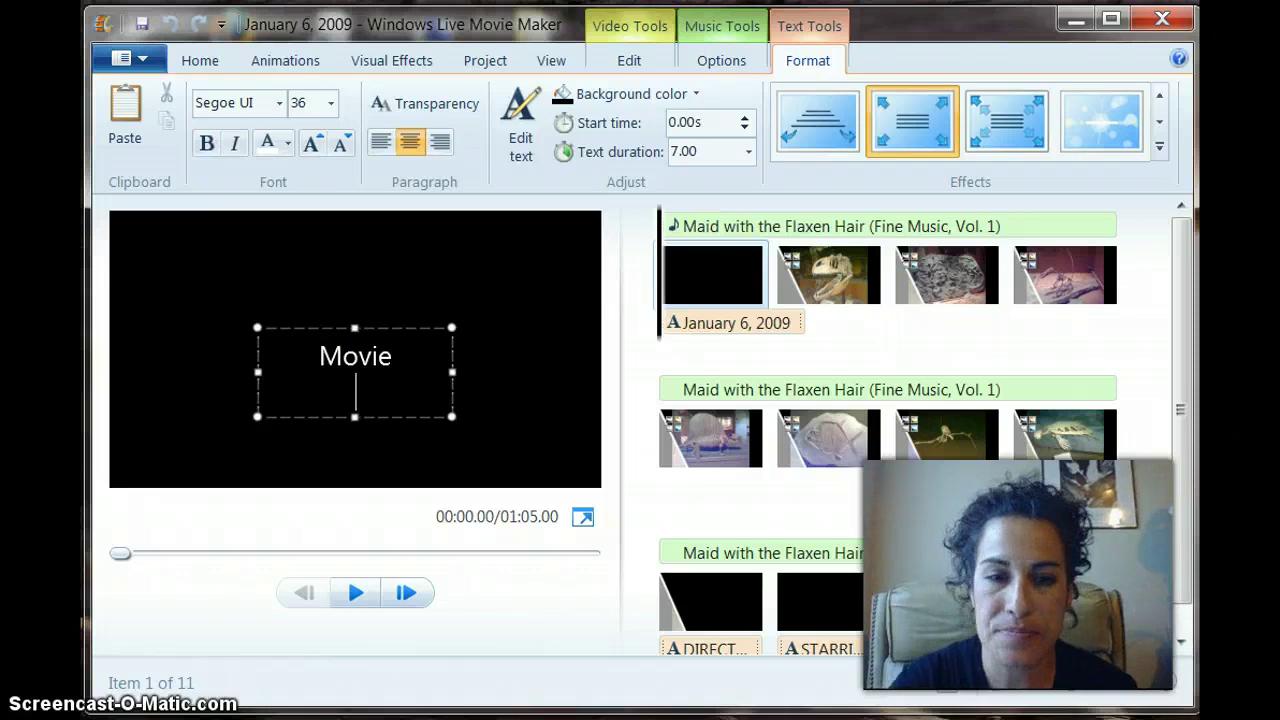
{"action": "key", "text": "BackSpace"}
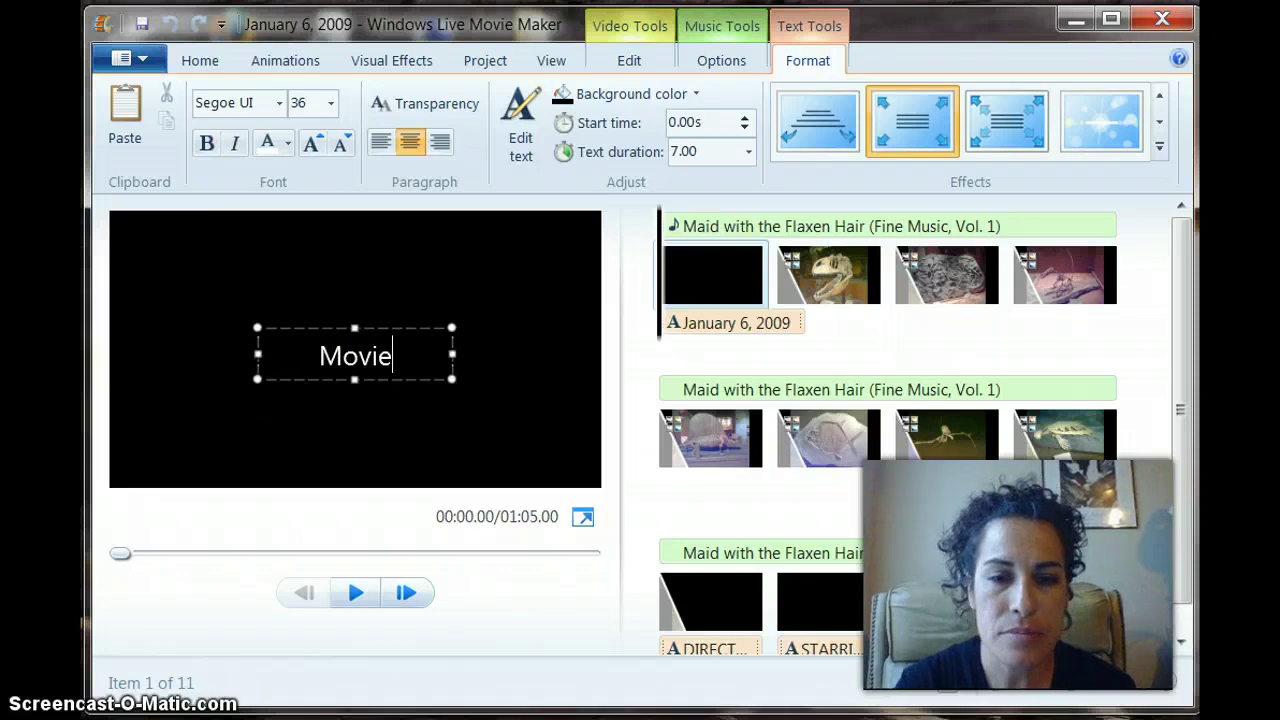
{"action": "left_click", "coordinate": [722, 650]}
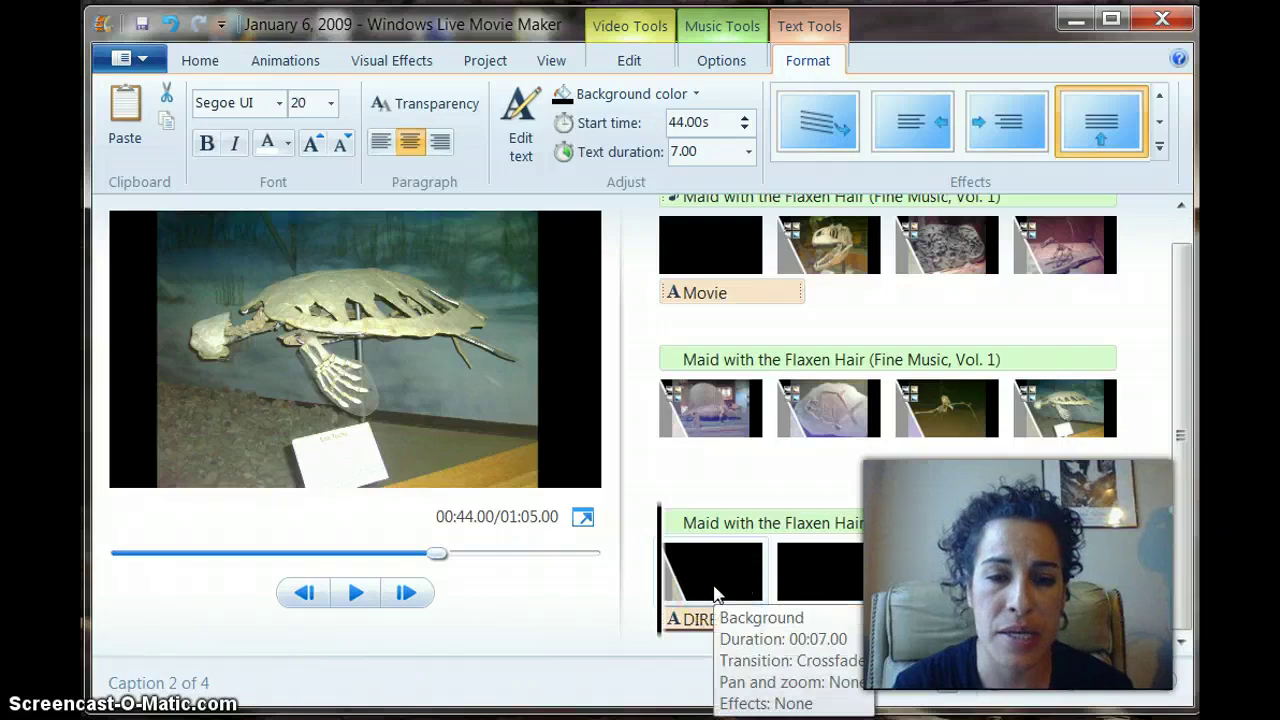
{"action": "left_click", "coordinate": [714, 594]}
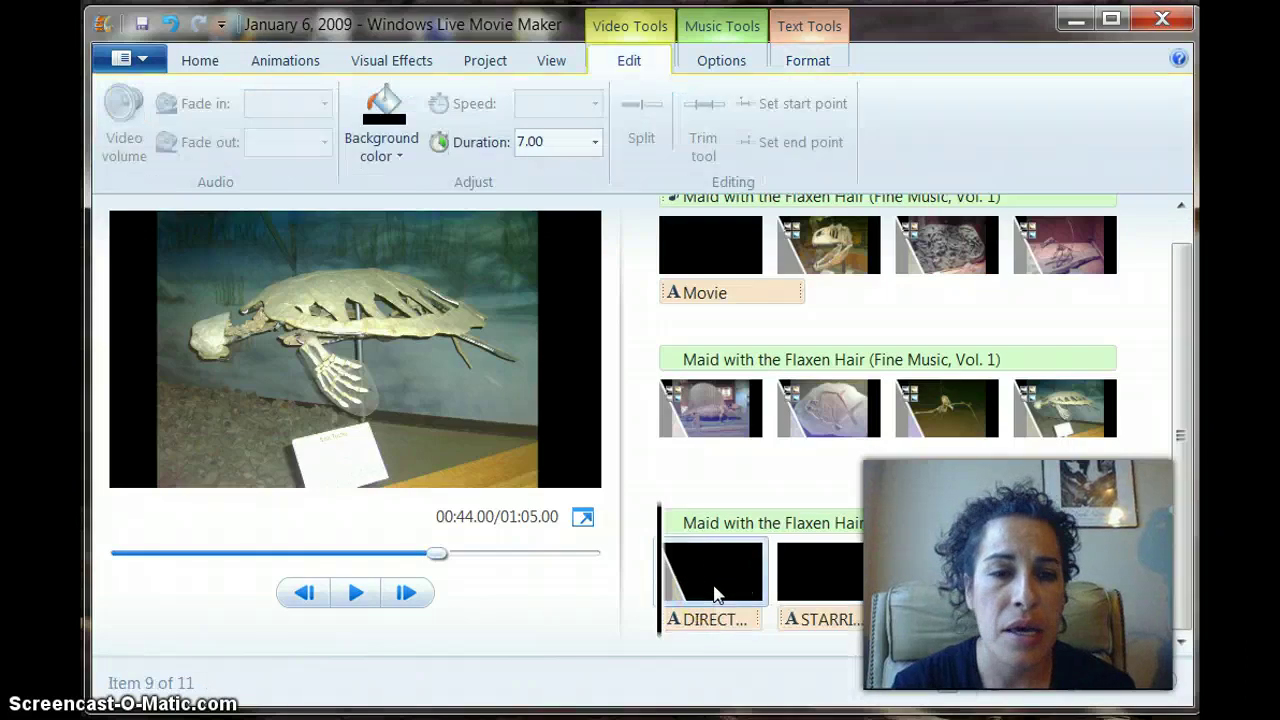
{"action": "right_click", "coordinate": [714, 592]}
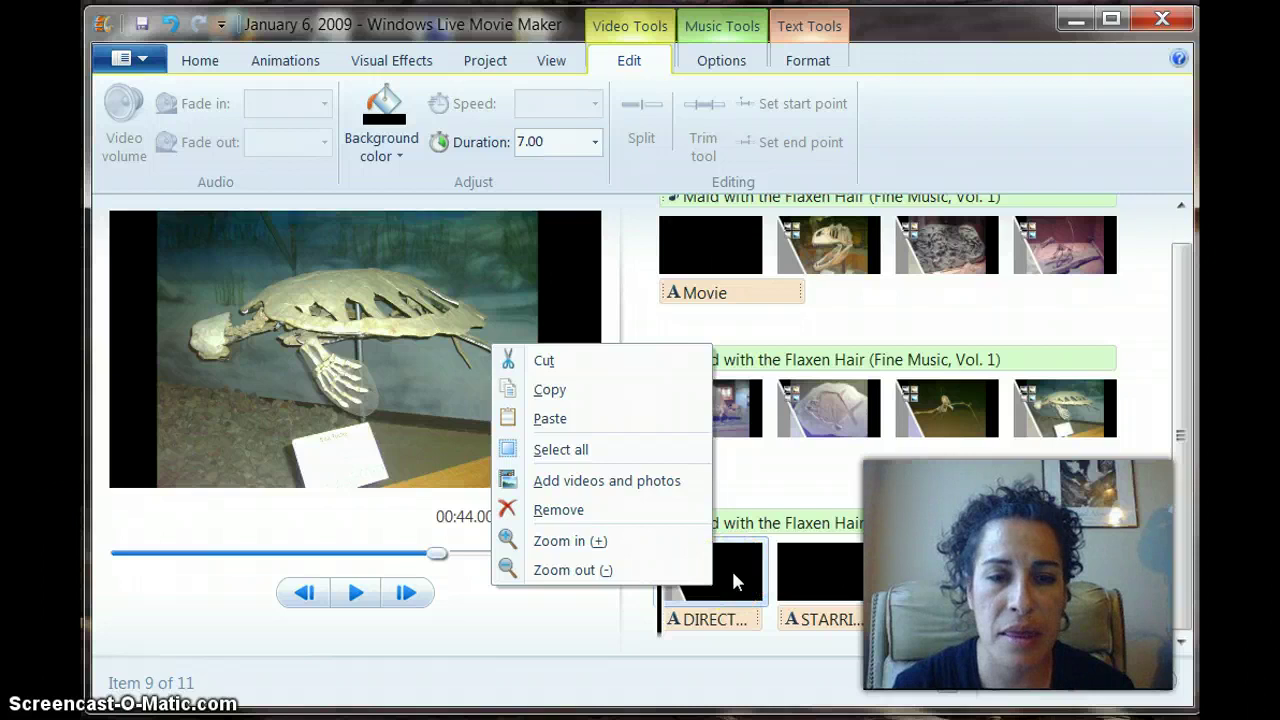
{"action": "key", "text": "Escape"}
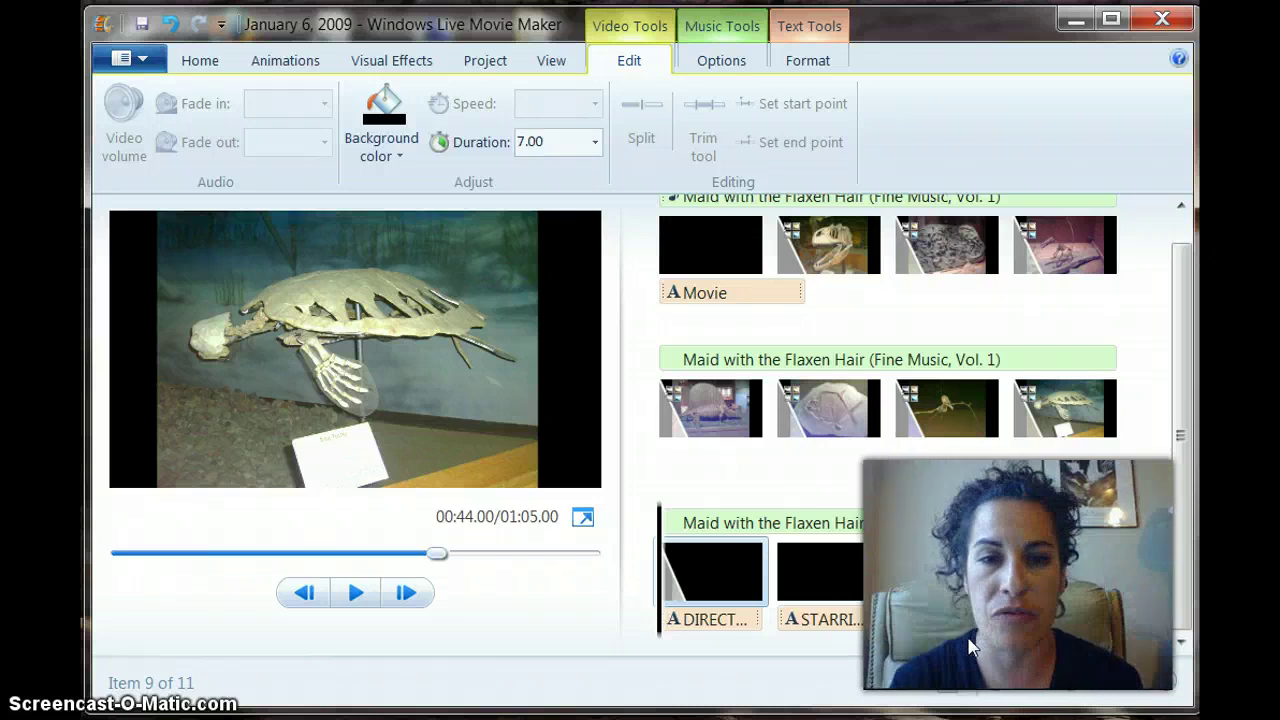
{"action": "left_click", "coordinate": [1075, 600]}
{"action": "left_click", "coordinate": [88, 324]}
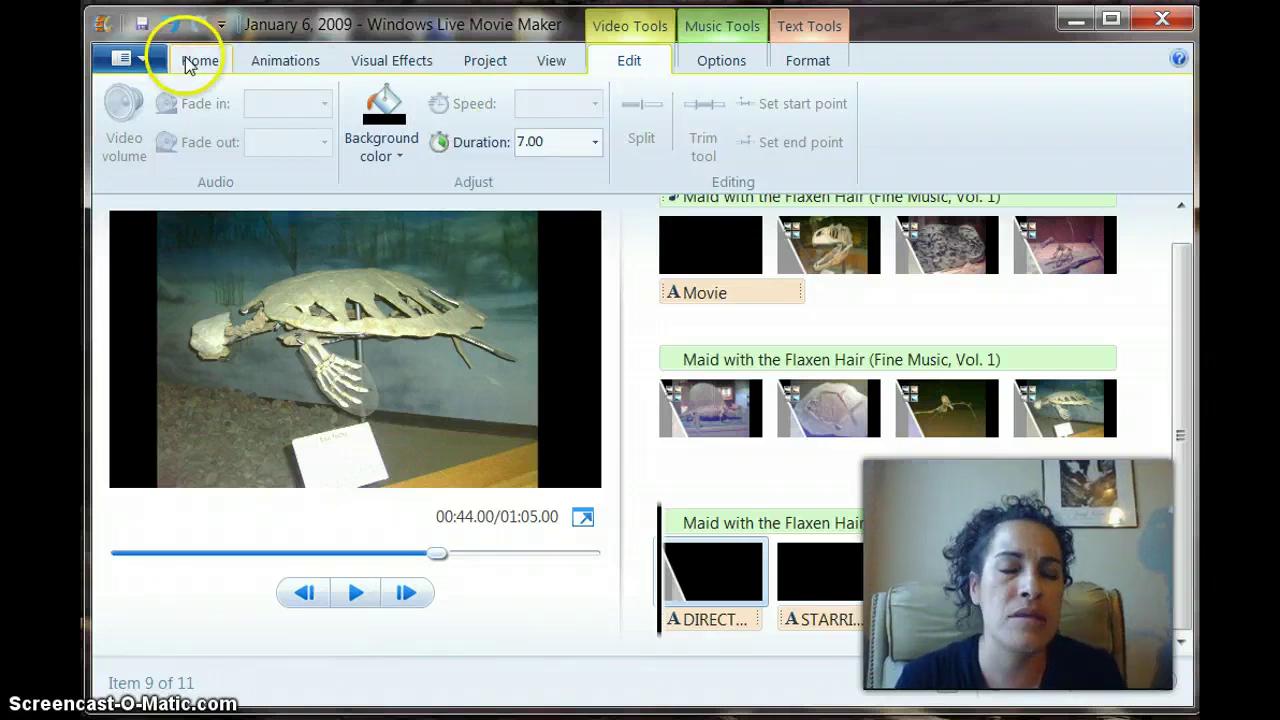
- Set both fade in and fade out to Slow for the Maid with the Flaxen Hair track
{"action": "left_click", "coordinate": [891, 200]}
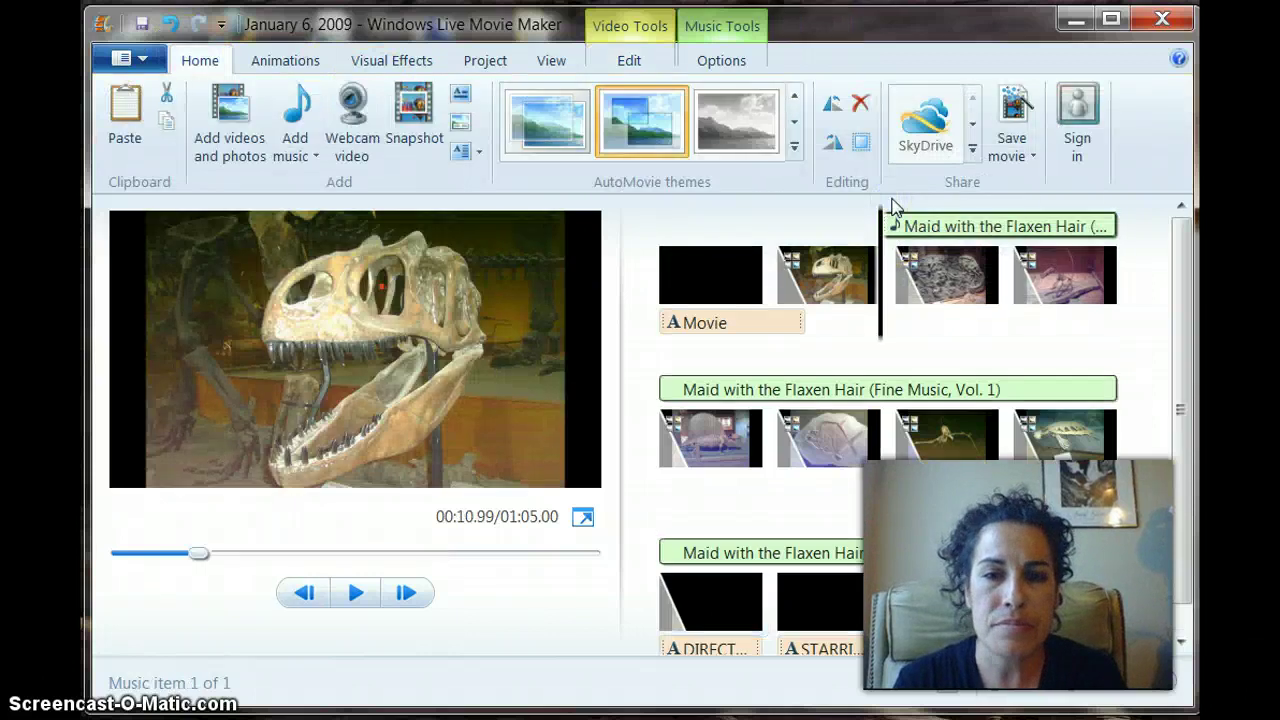
{"action": "left_click", "coordinate": [674, 231]}
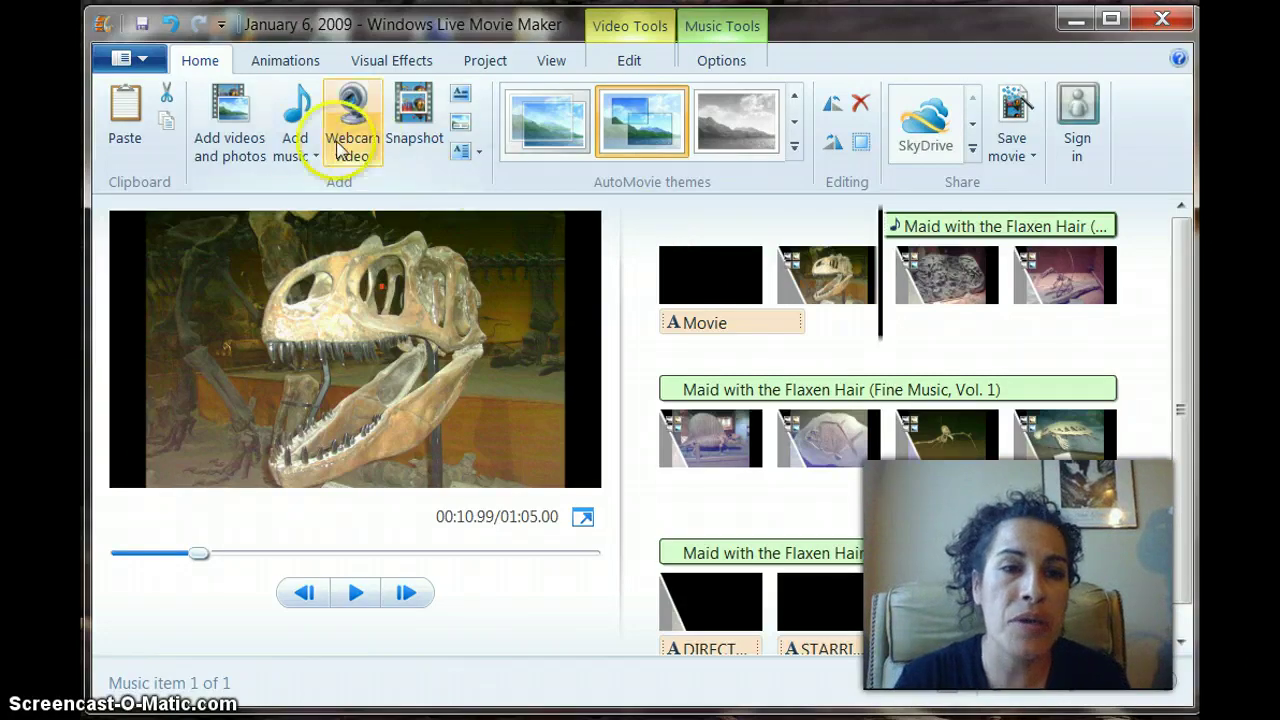
{"action": "left_click", "coordinate": [700, 25]}
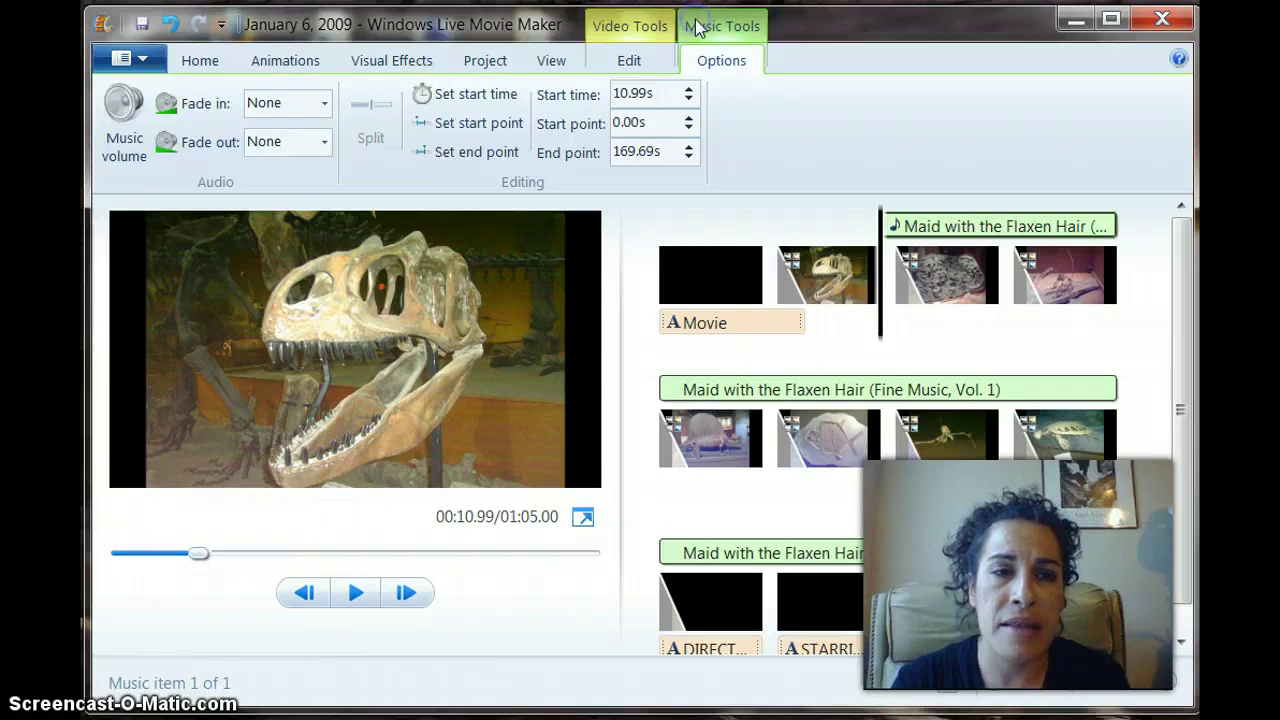
{"action": "left_click", "coordinate": [324, 103]}
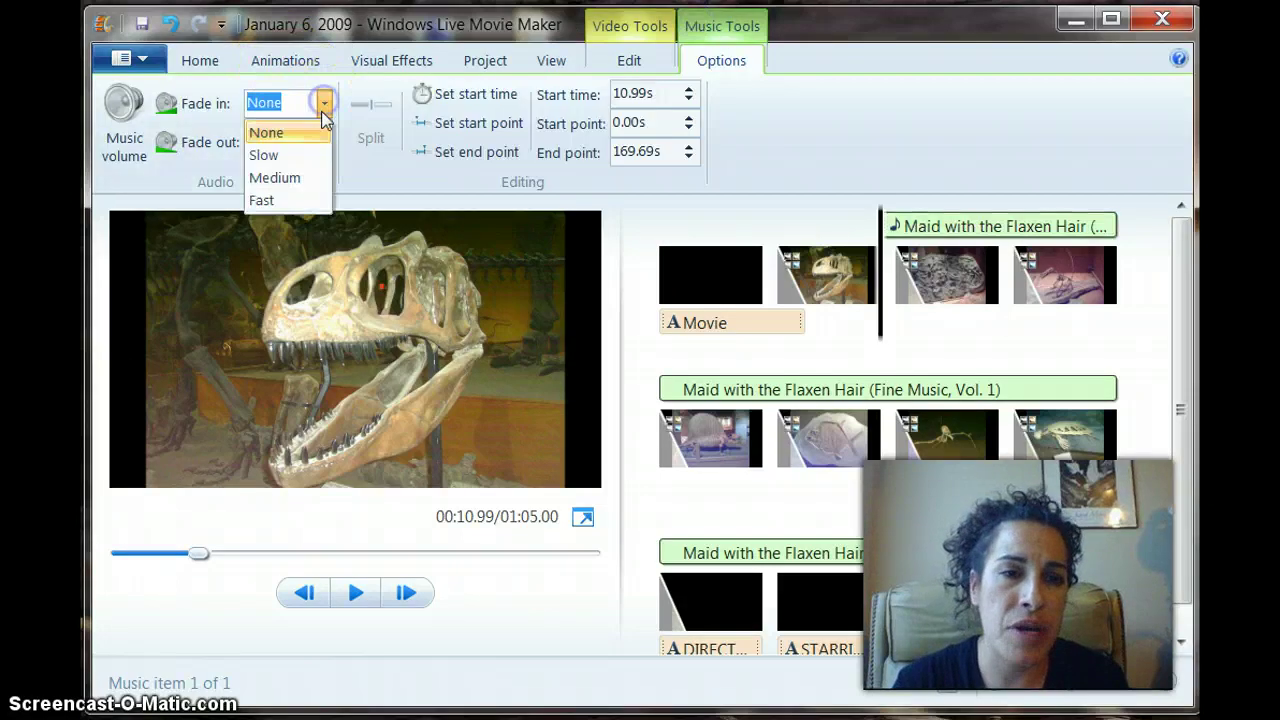
{"action": "left_click", "coordinate": [272, 158]}
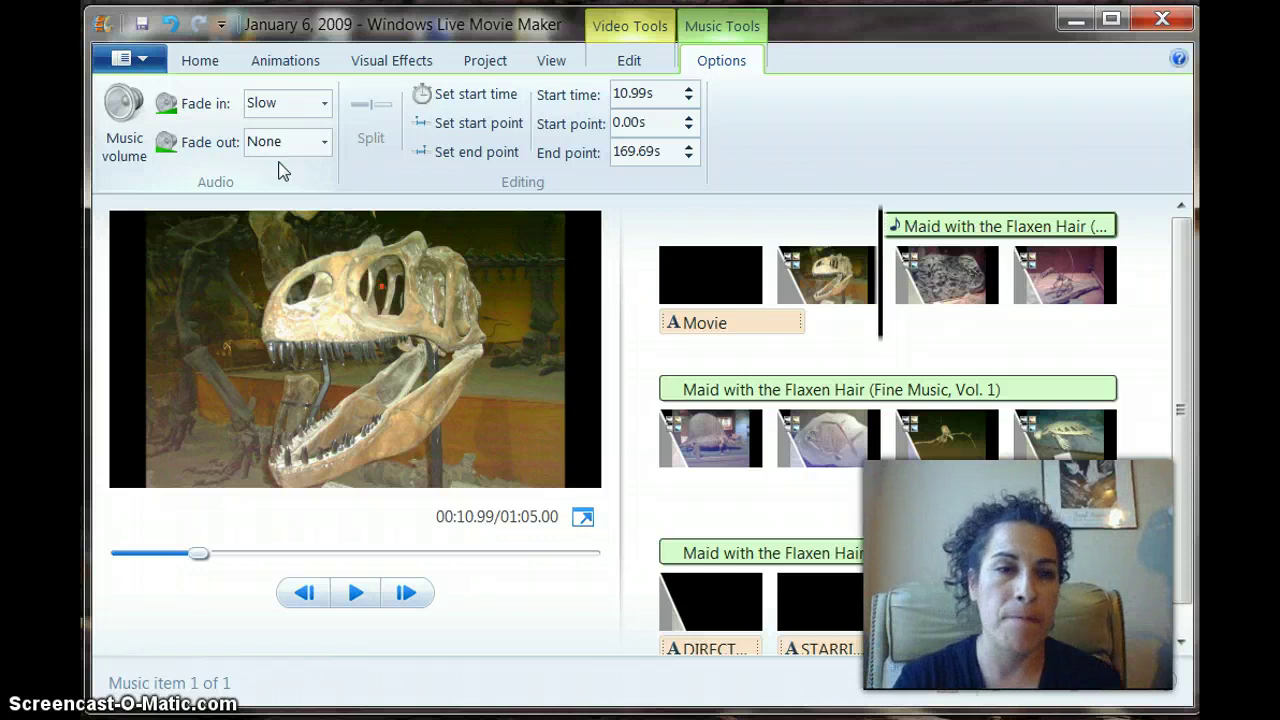
{"action": "left_click", "coordinate": [325, 142]}
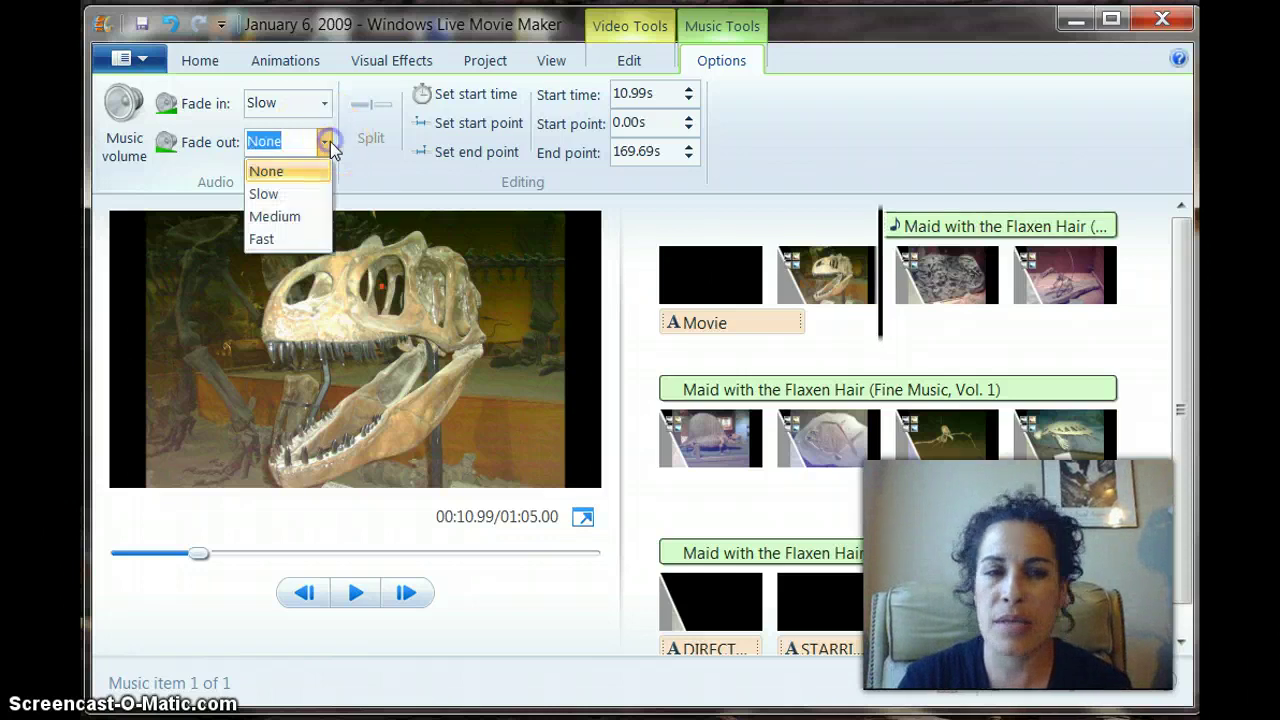
{"action": "left_click", "coordinate": [280, 195]}
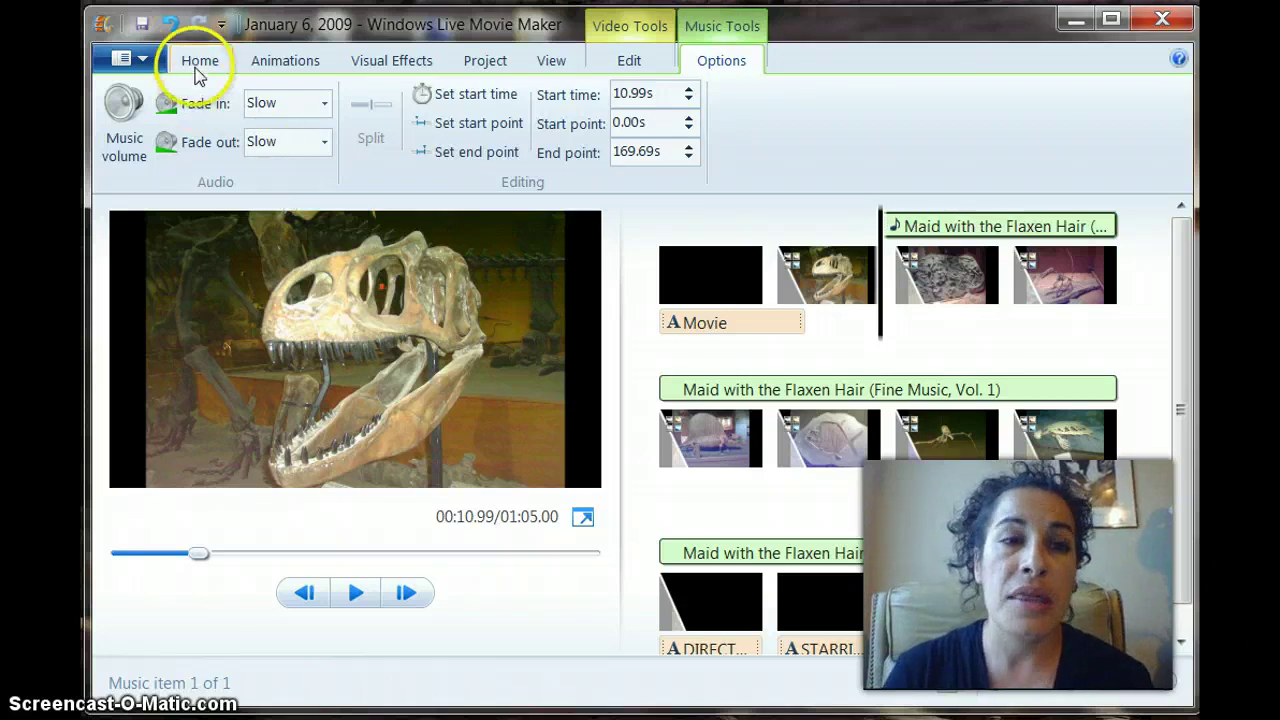
- Switch from the Home ribbon to the Visual Effects gallery of effect thumbnails
{"action": "left_click", "coordinate": [197, 68]}
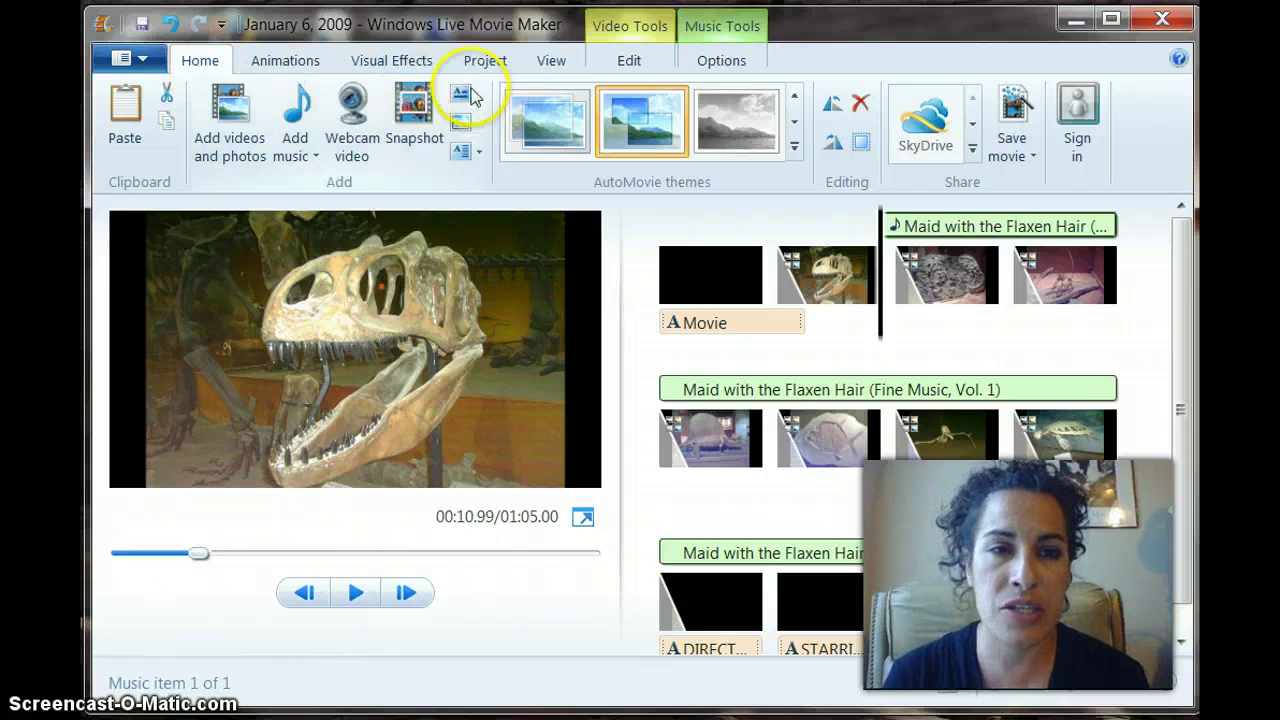
{"action": "left_click", "coordinate": [400, 63]}
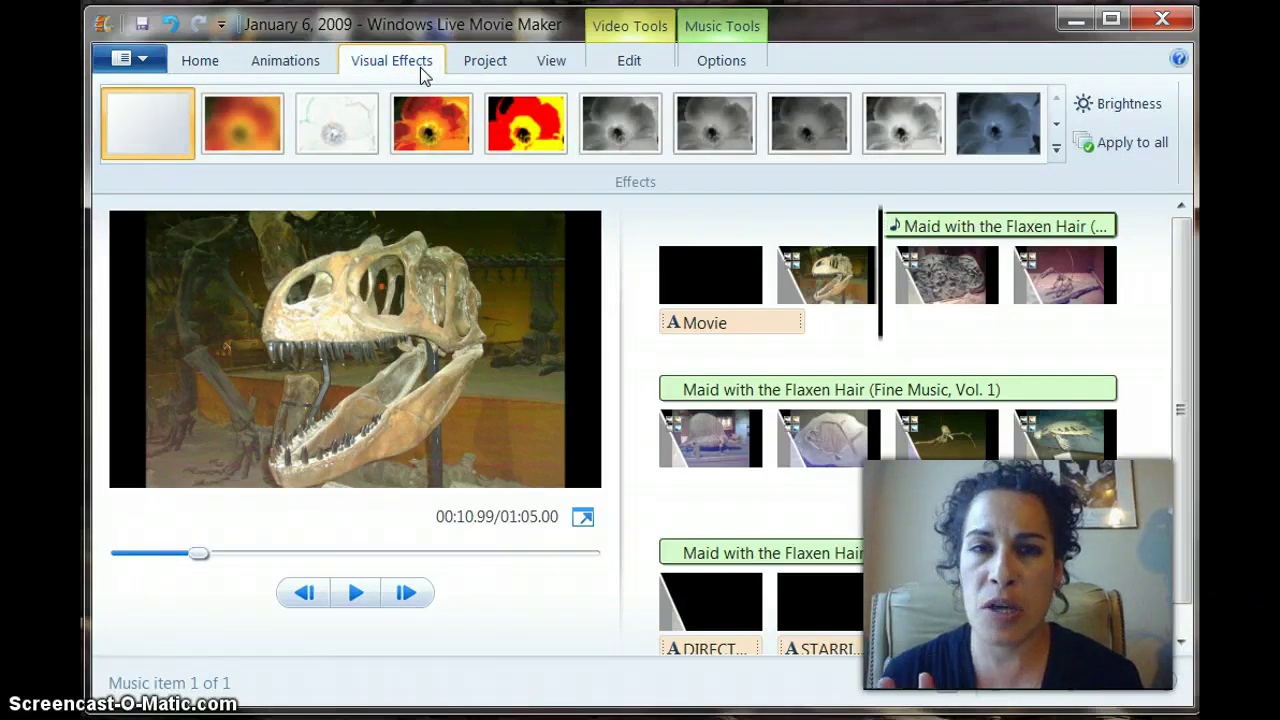
{"action": "left_click", "coordinate": [170, 24]}
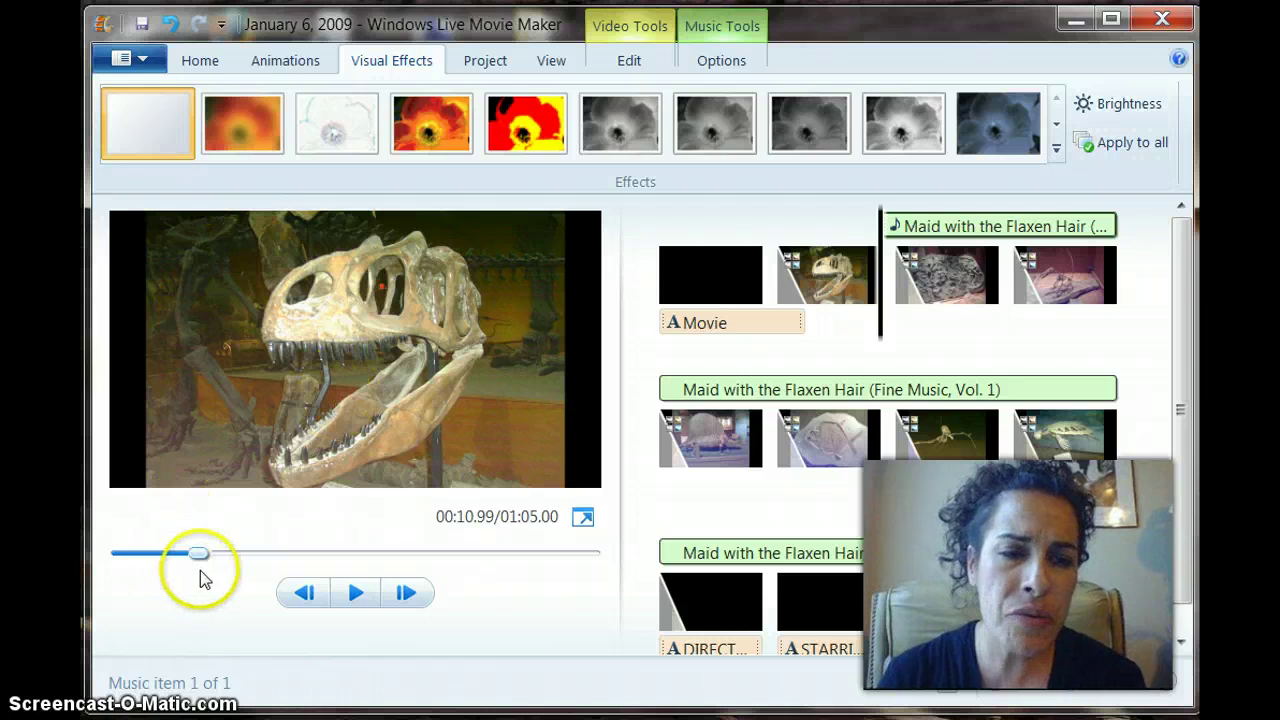
- Rewind the preview slider to 00:00.00 at the start of the movie
{"action": "left_click_drag", "start_coordinate": [200, 560], "coordinate": [118, 560]}
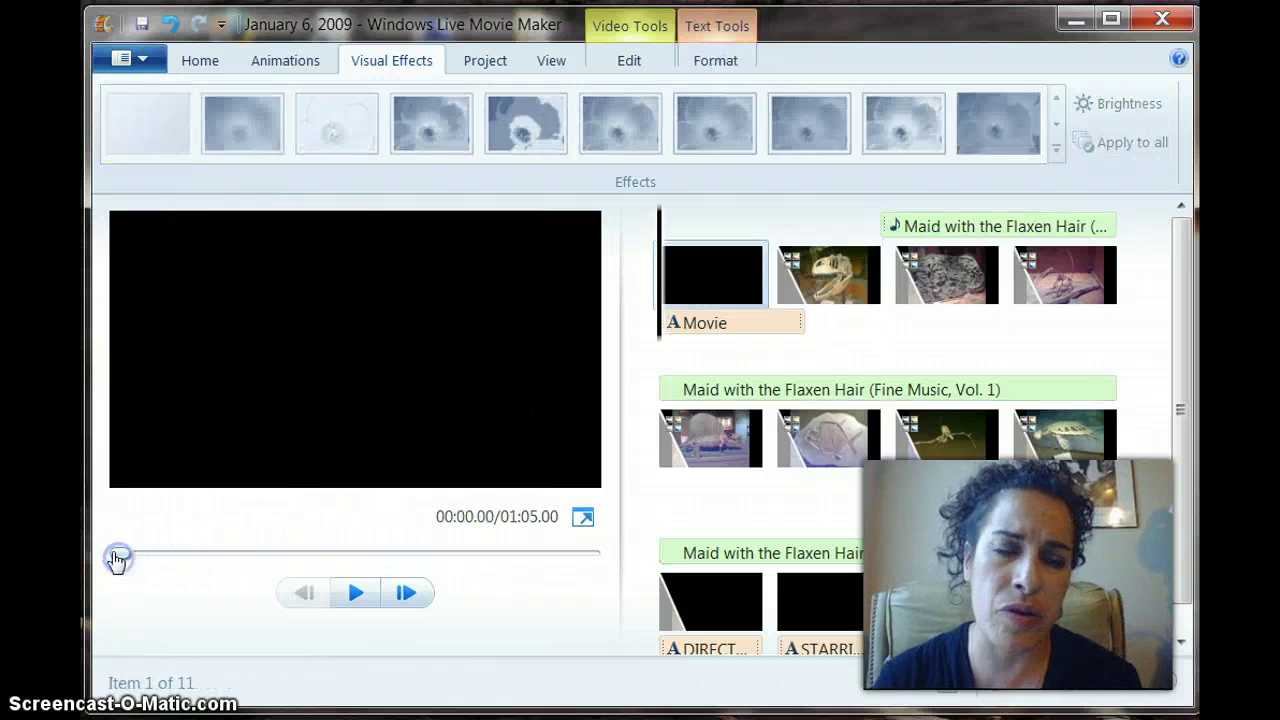